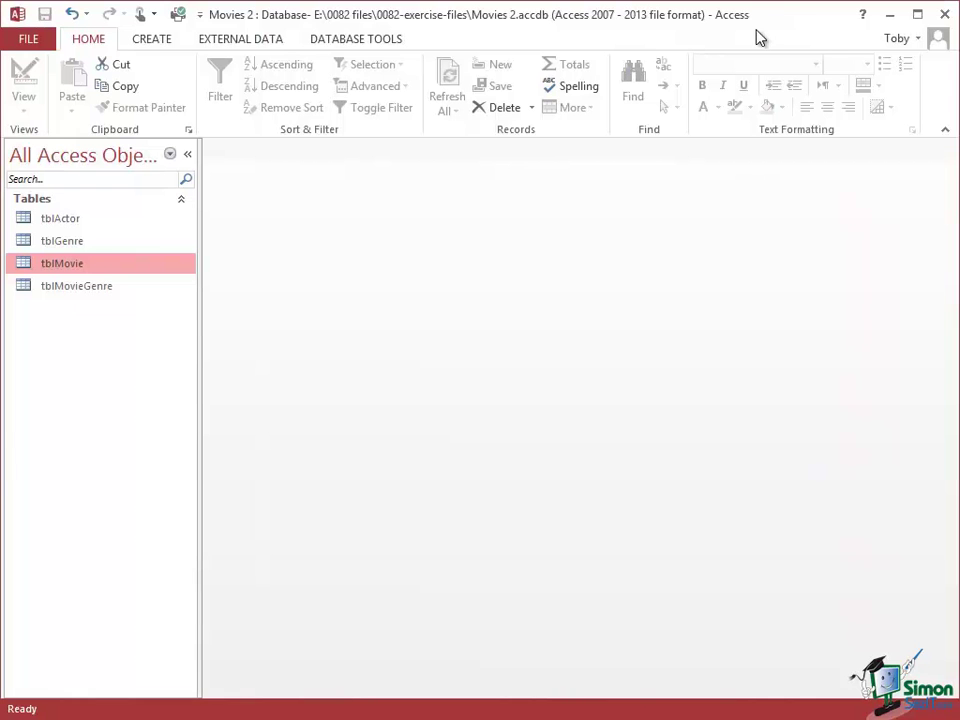
Start a new table design with an ID field of AutoNumber type.
click(152, 42)
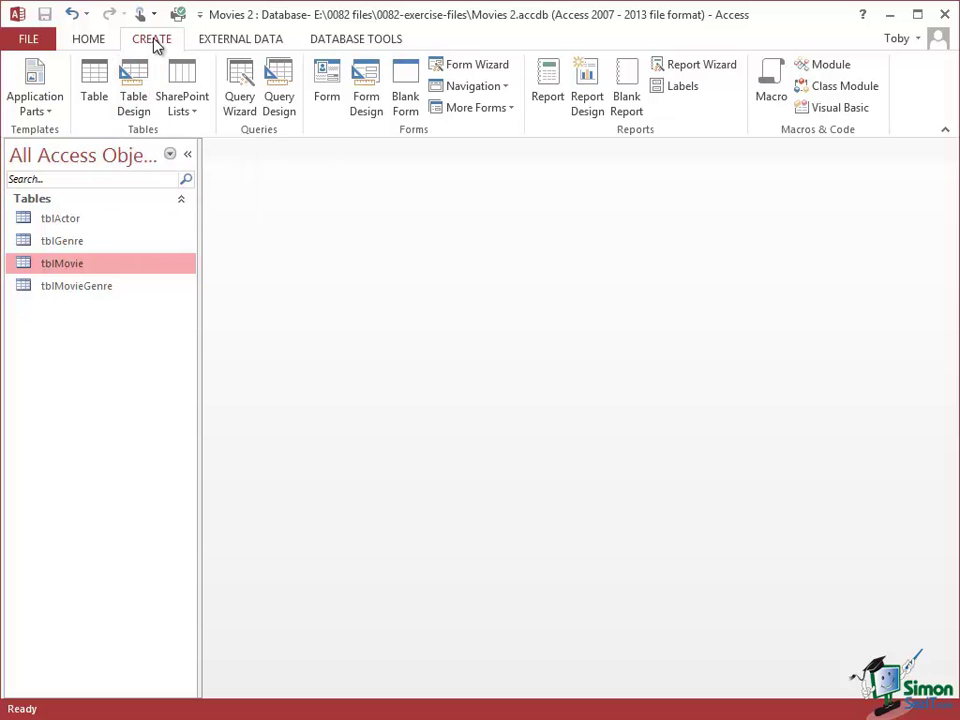
click(140, 78)
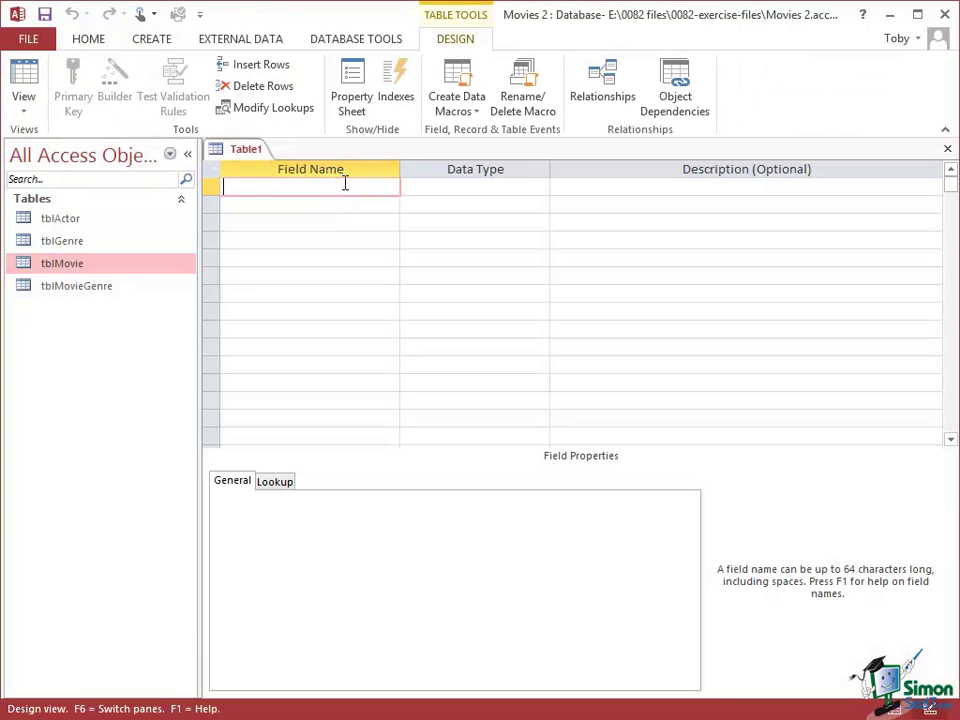
text(ID)
click(450, 188)
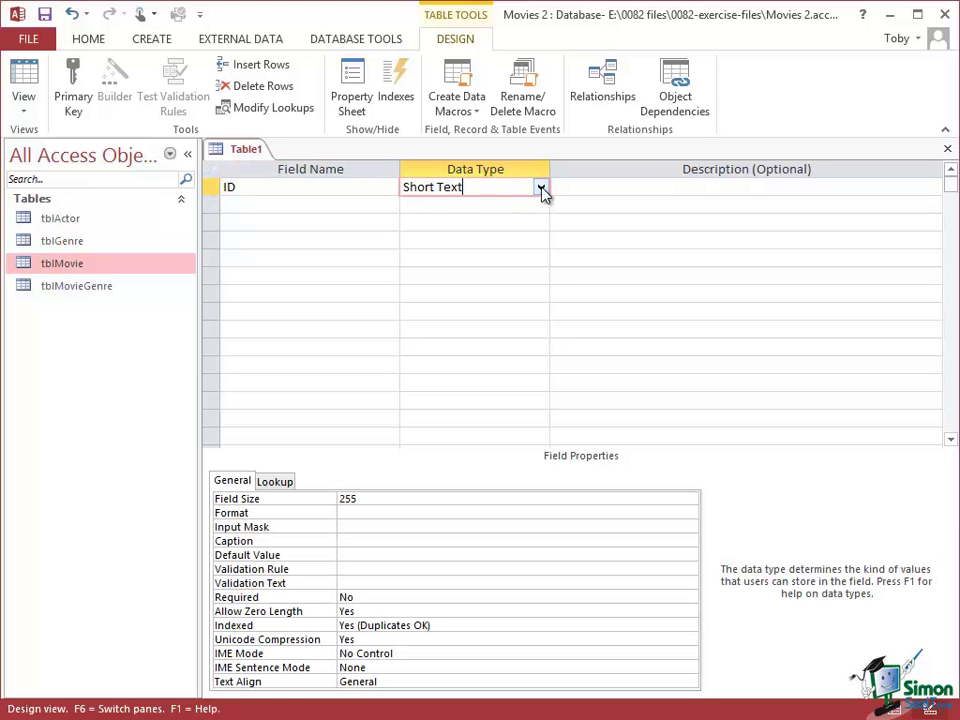
click(540, 189)
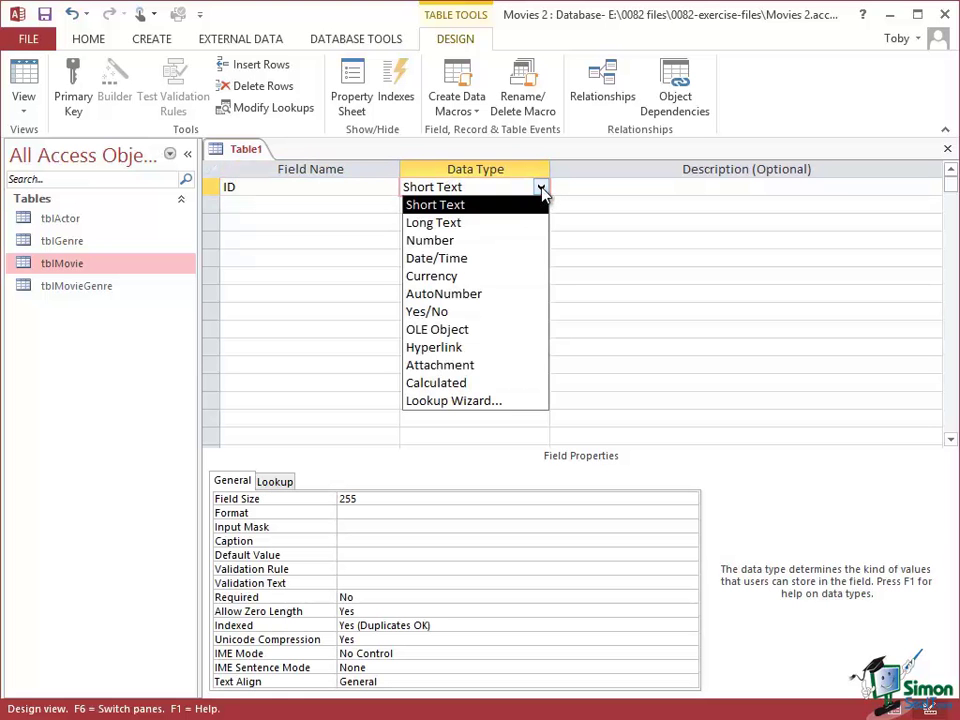
click(466, 293)
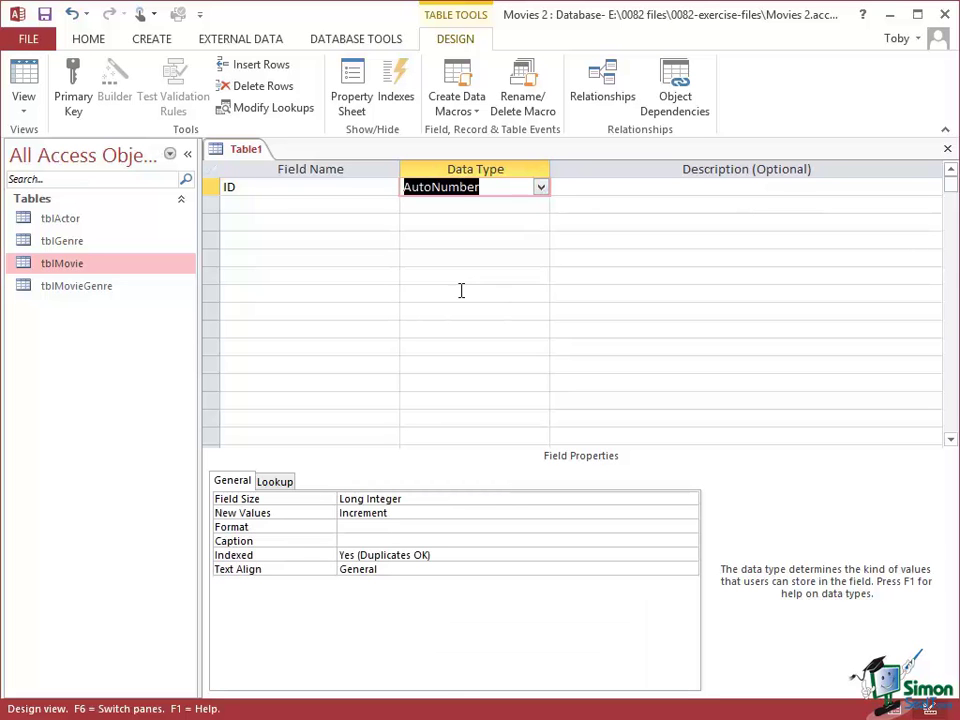
Add a Movie field with the Number data type.
click(242, 204)
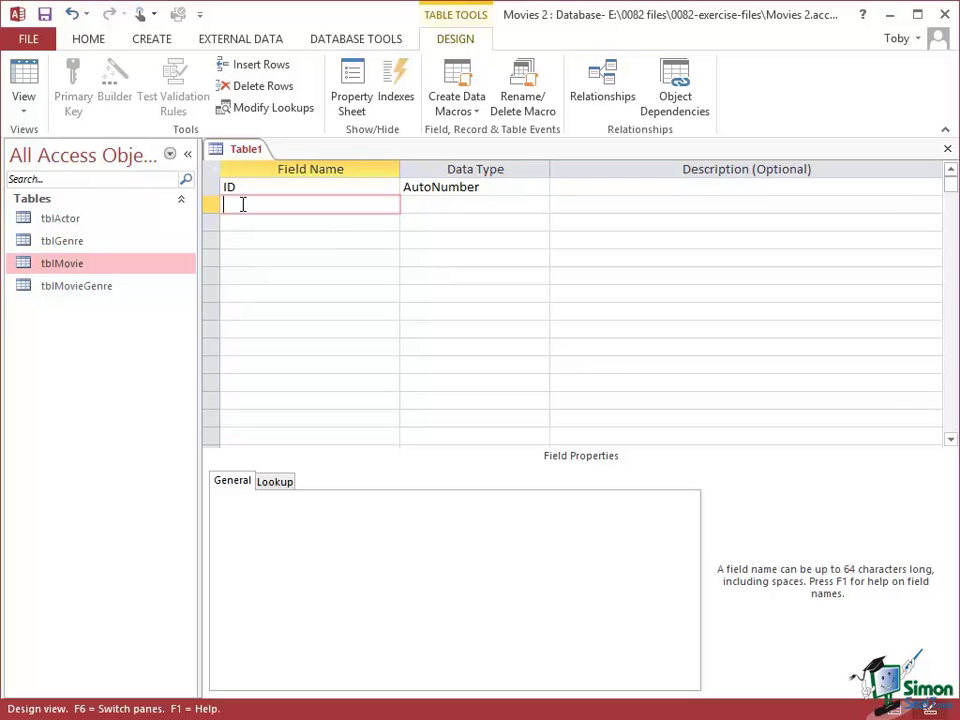
text(M)
text(ovie)
click(420, 203)
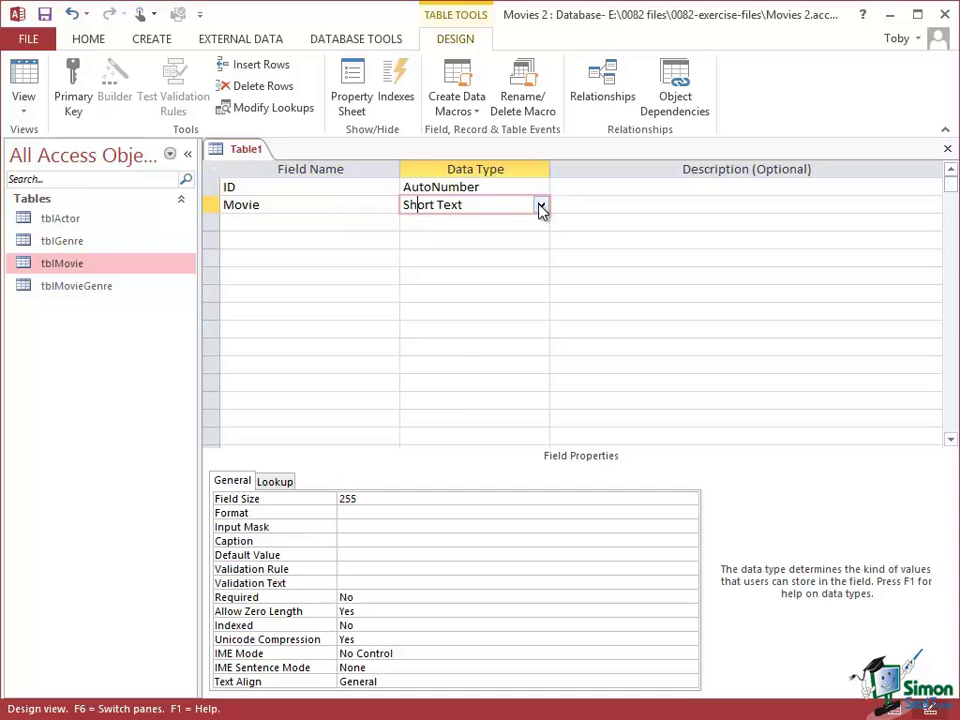
click(540, 206)
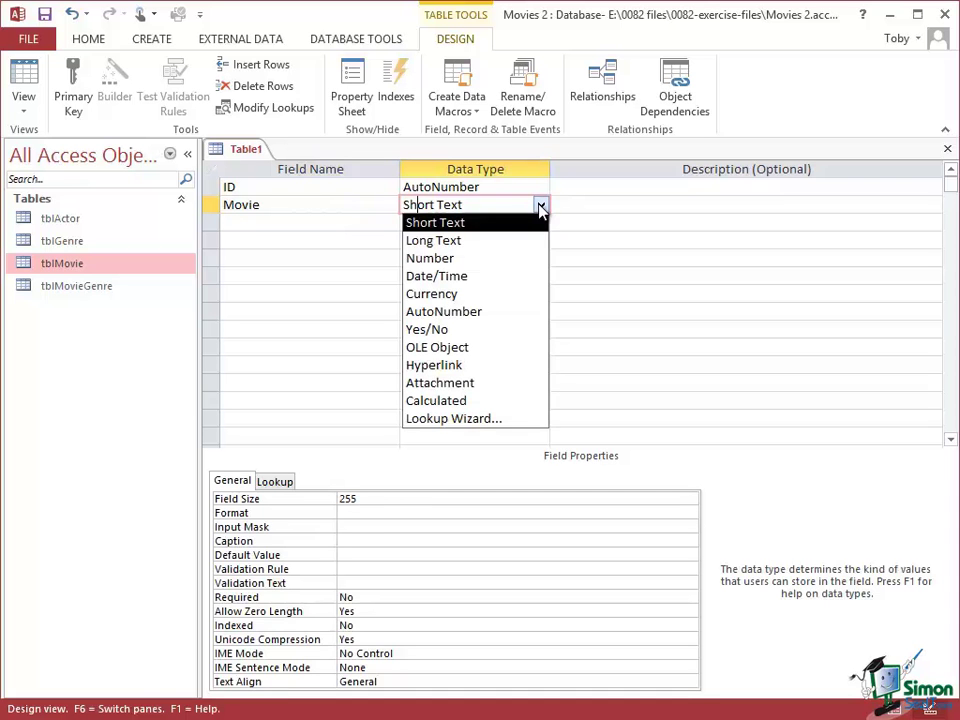
click(458, 260)
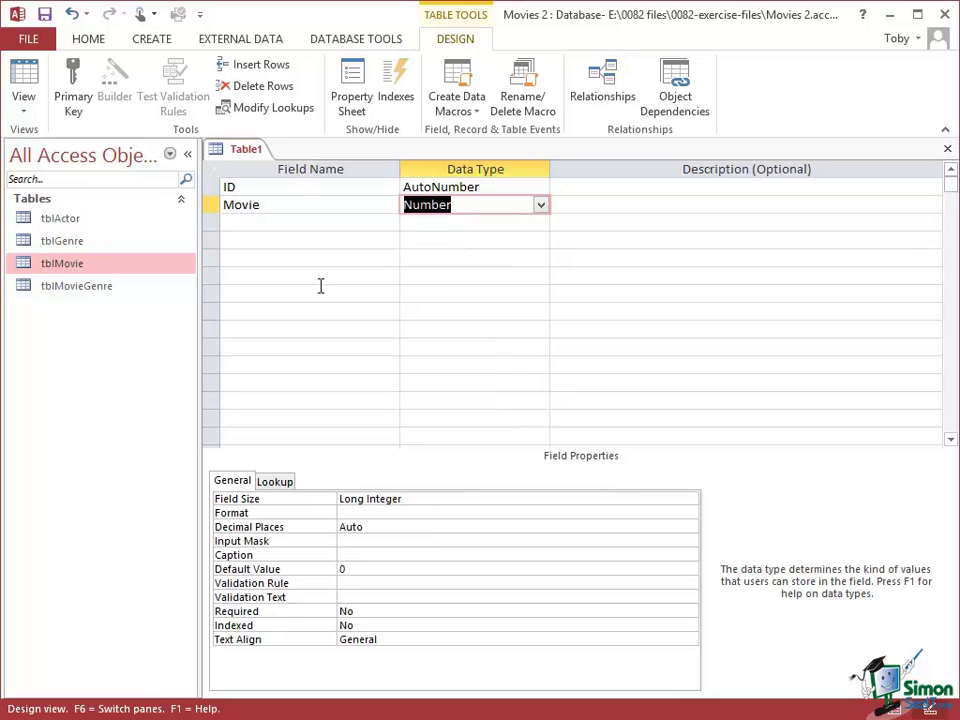
Add an Actor field with the Number data type.
click(240, 221)
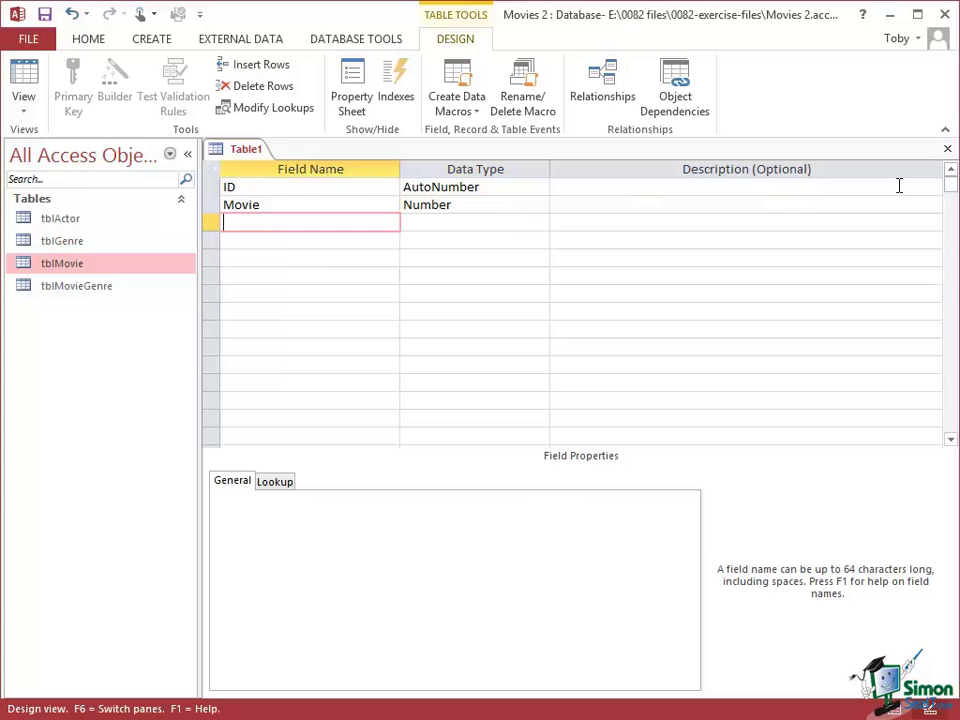
text(Act)
text(or)
click(417, 222)
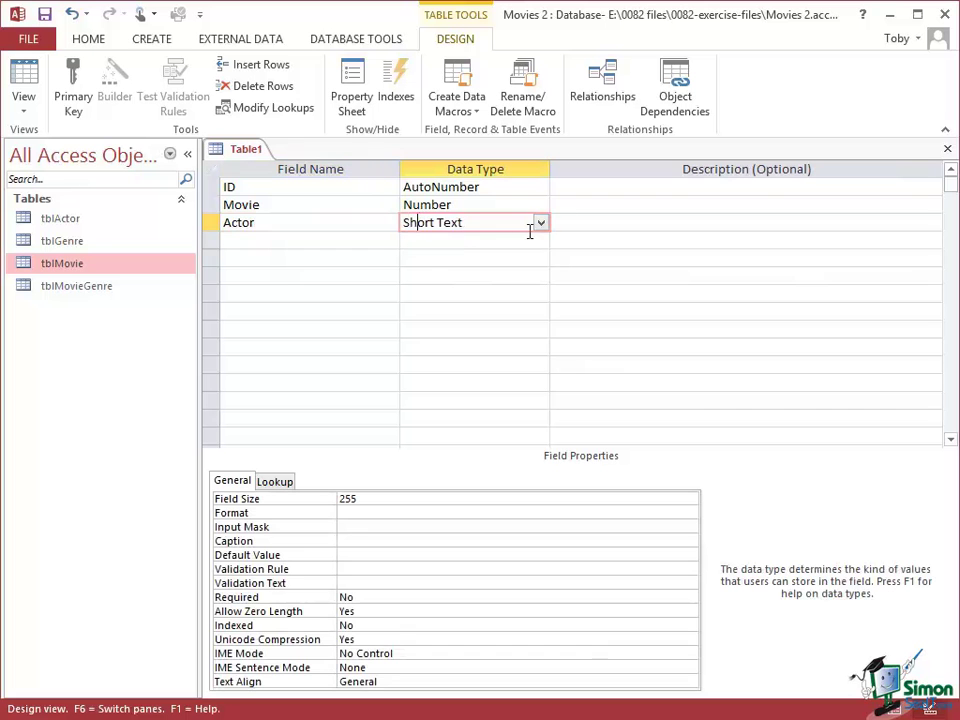
click(543, 224)
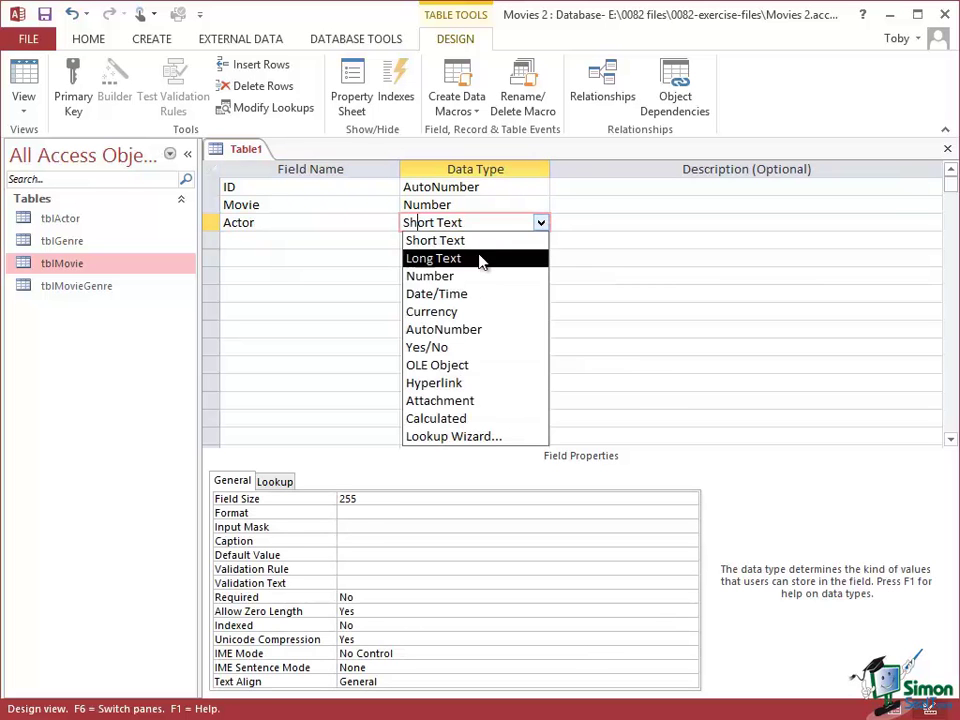
click(453, 275)
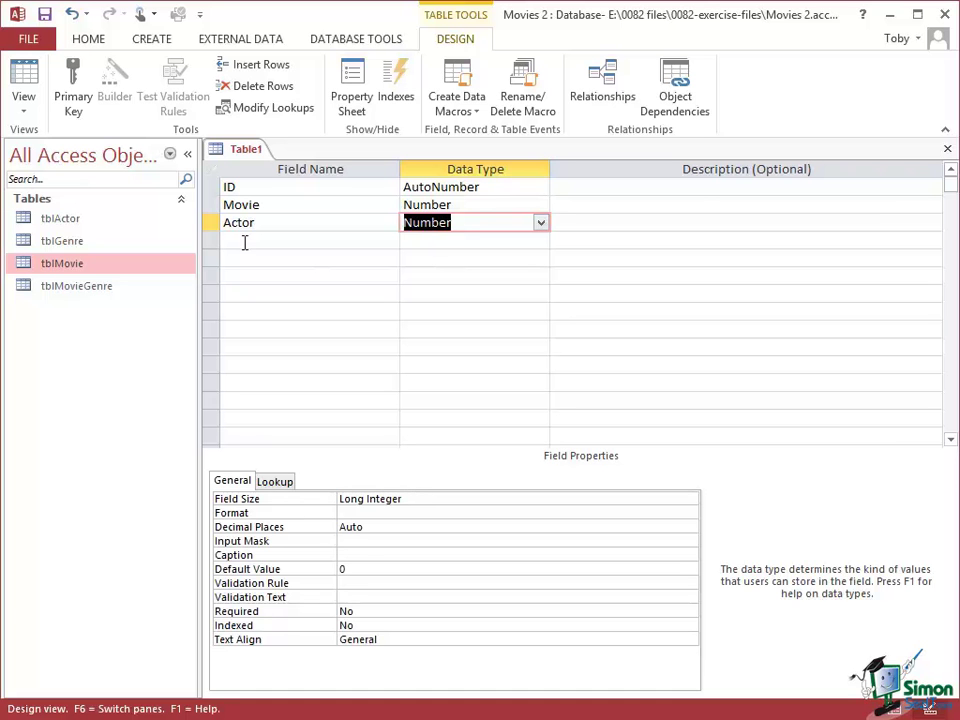
Add a Role field, keeping it as Short Text.
click(244, 241)
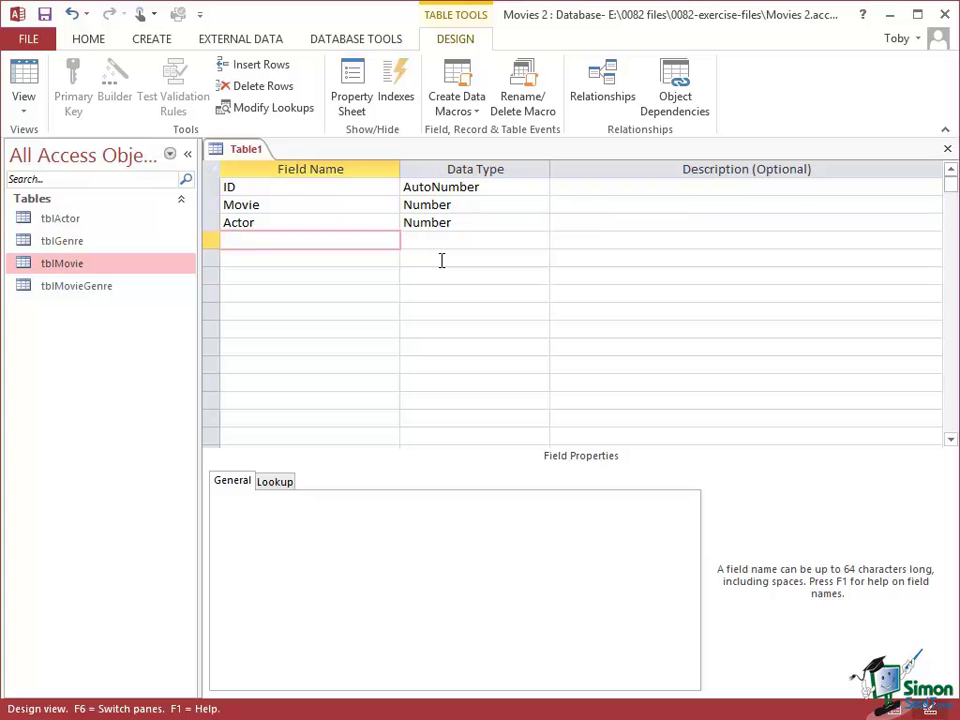
text(Ro)
text(le)
click(427, 241)
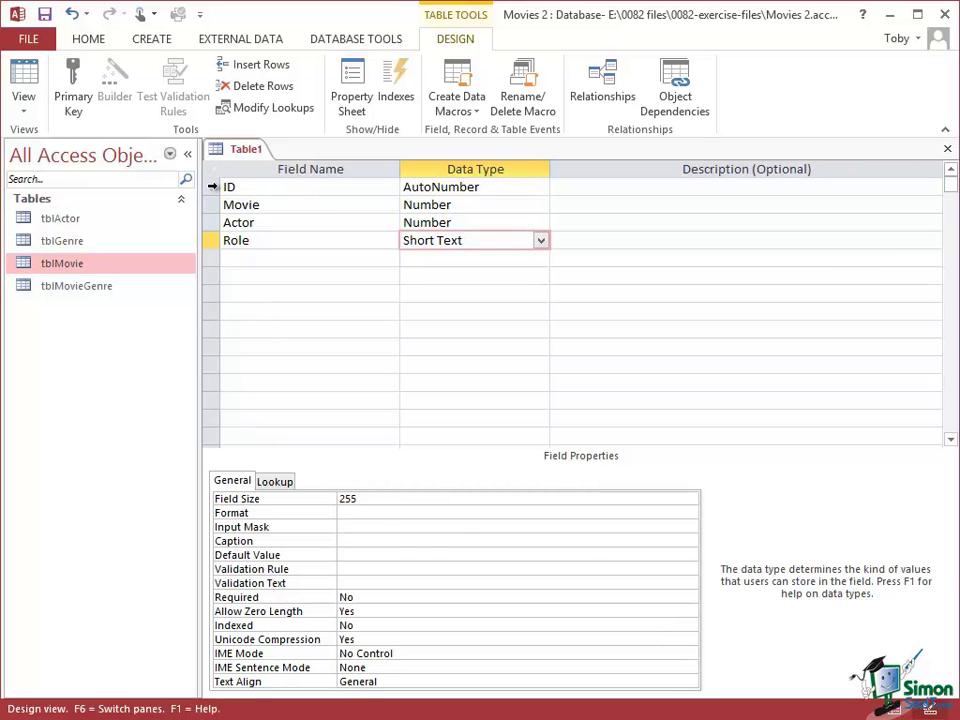
Set ID as primary key, save the table as tblMovieActor, and close its design.
click(212, 187)
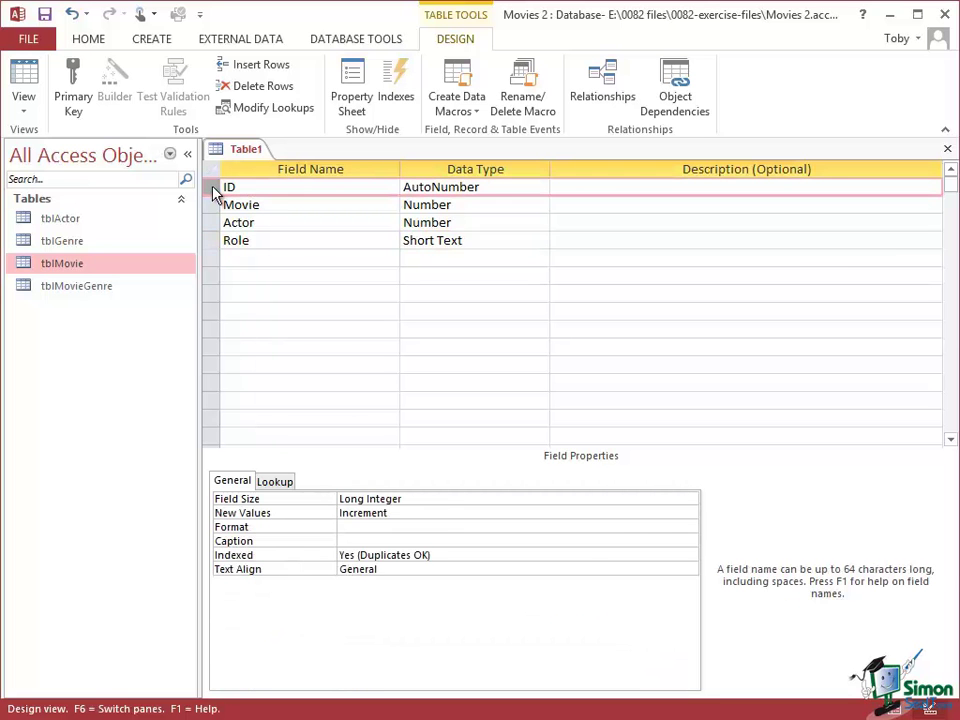
click(72, 90)
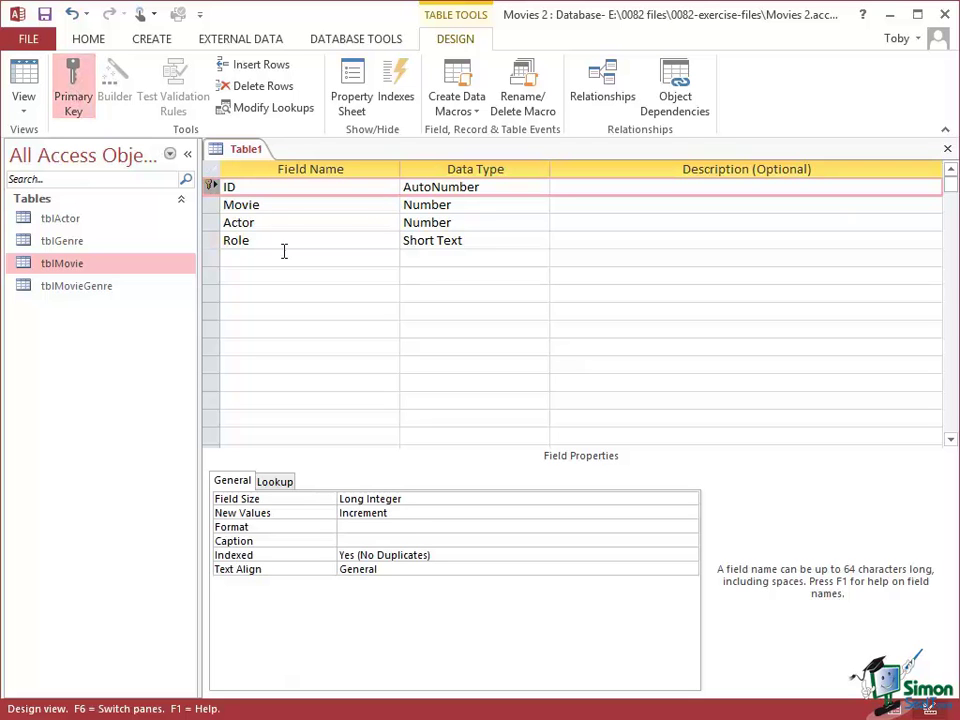
right_click(247, 152)
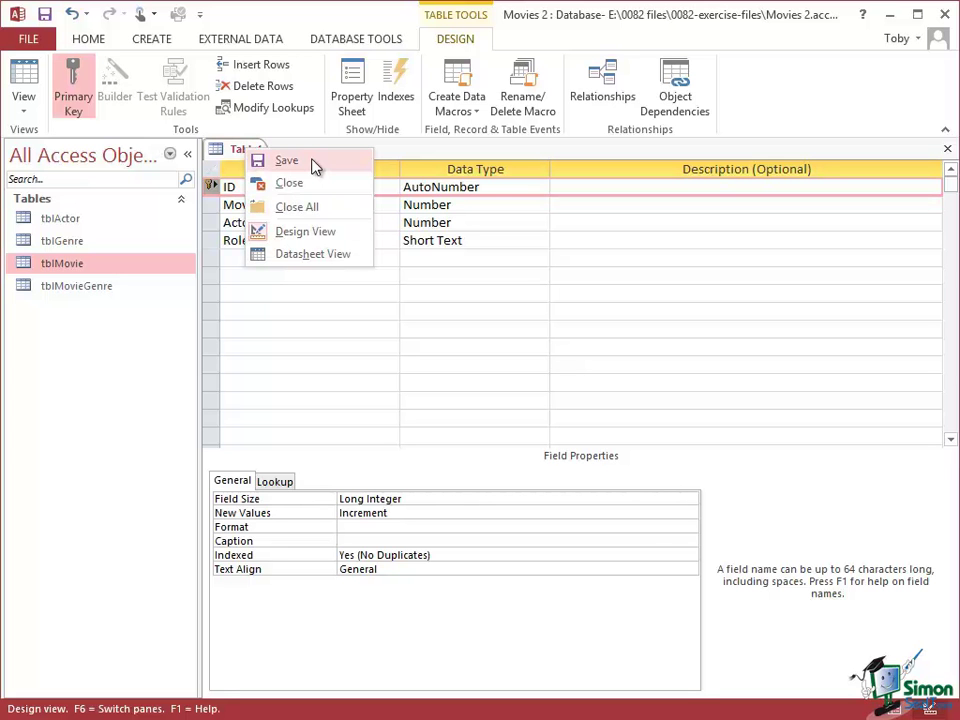
click(314, 166)
text(tblMovieActor)
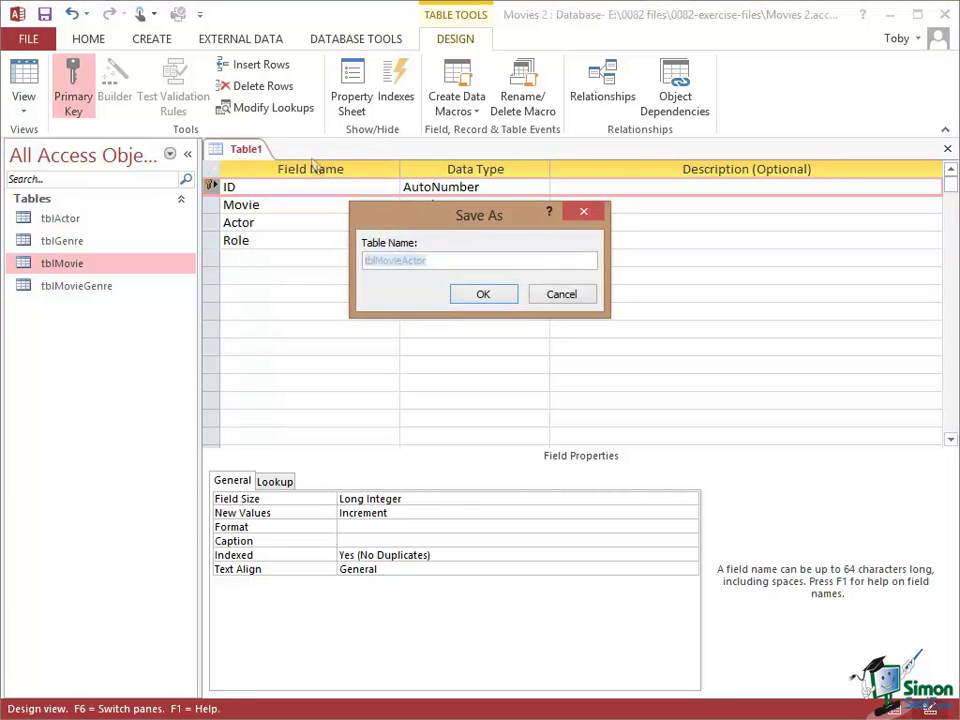
key(BackSpace)
text(tbl)
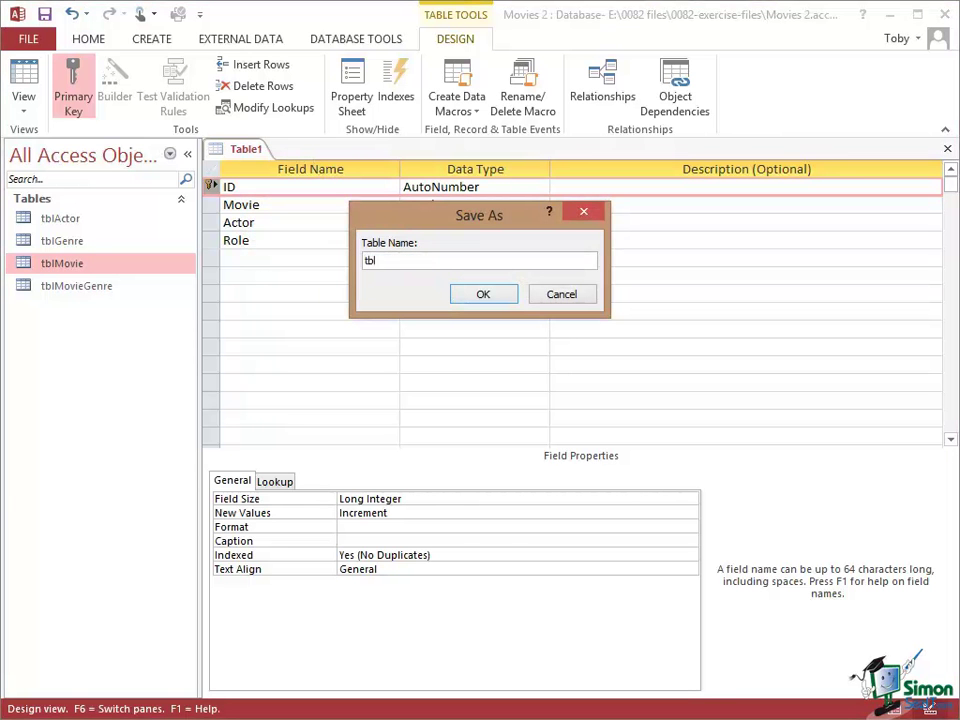
text(Movi)
text(eAct)
text(or)
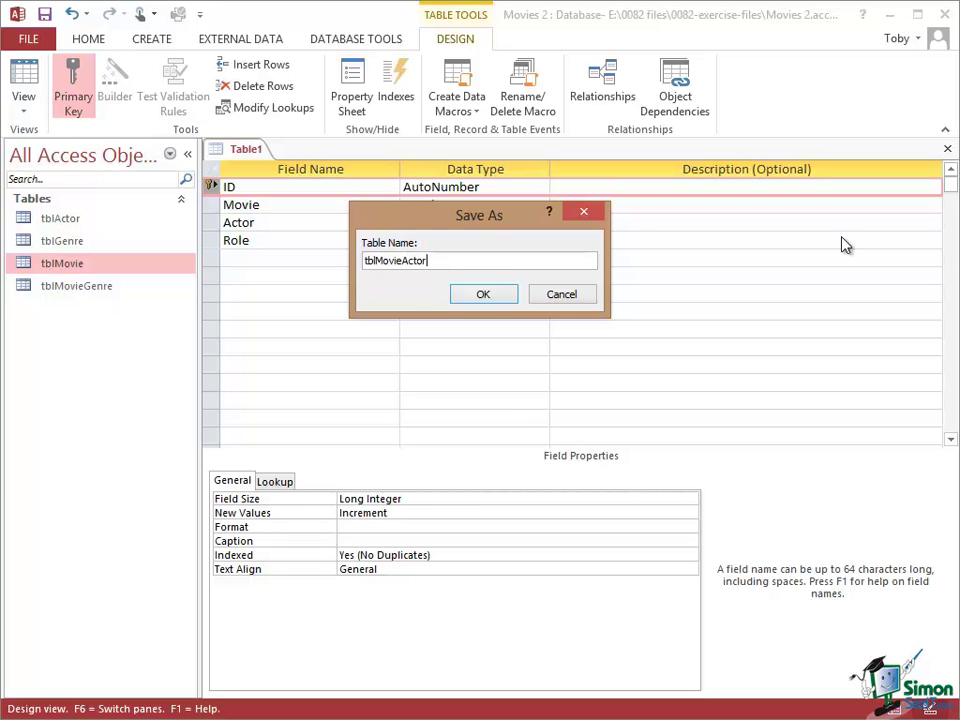
click(483, 294)
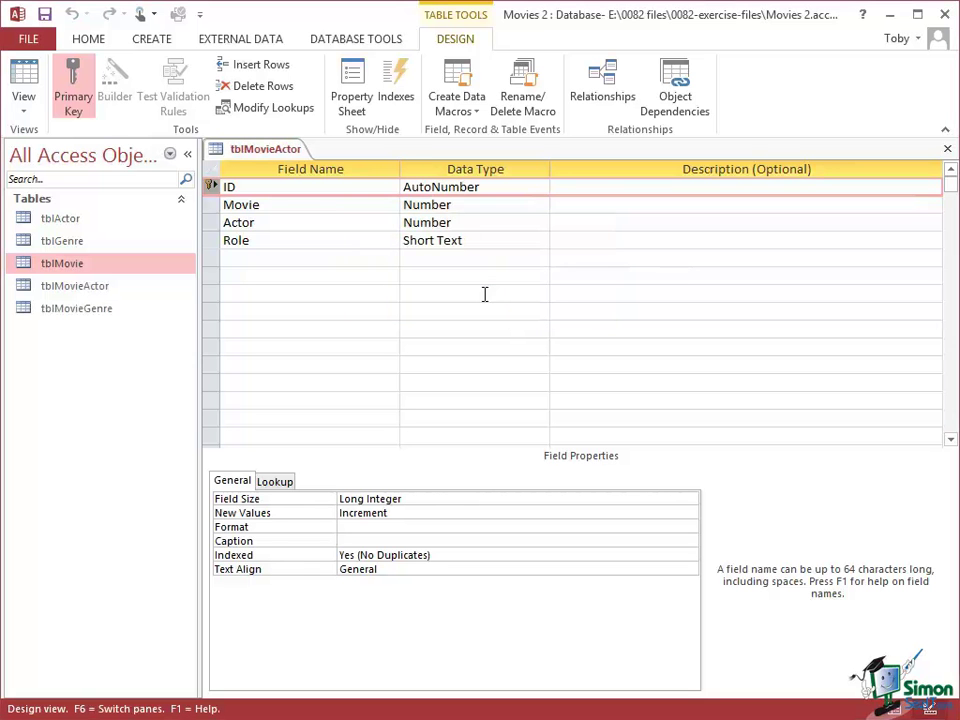
click(949, 153)
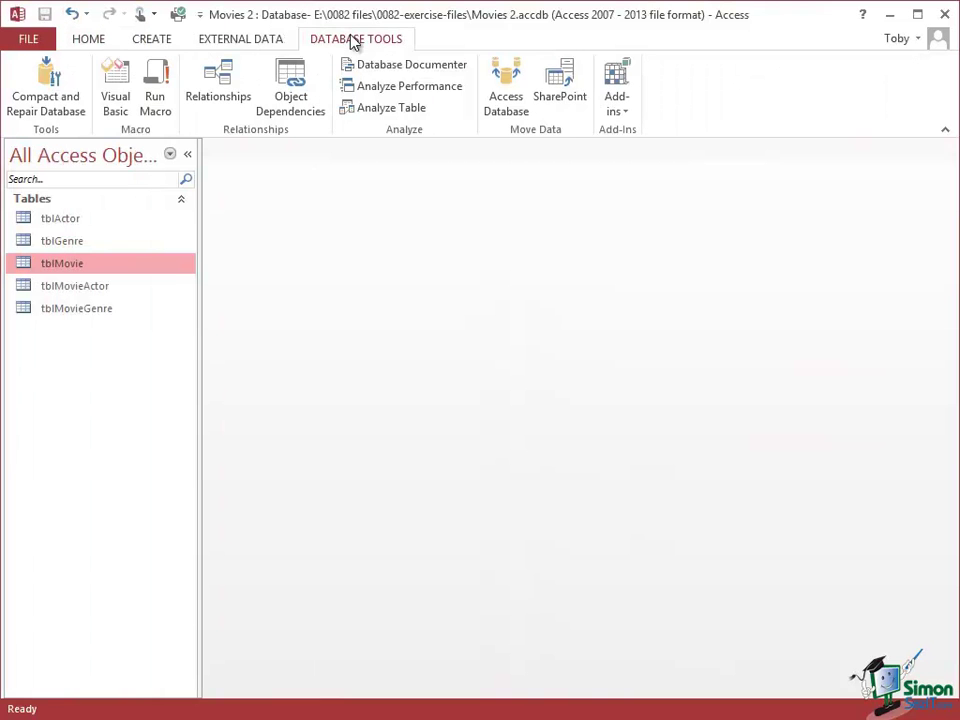
Open Relationships and add tblActor and tblMovieActor from the Show Table list.
click(215, 82)
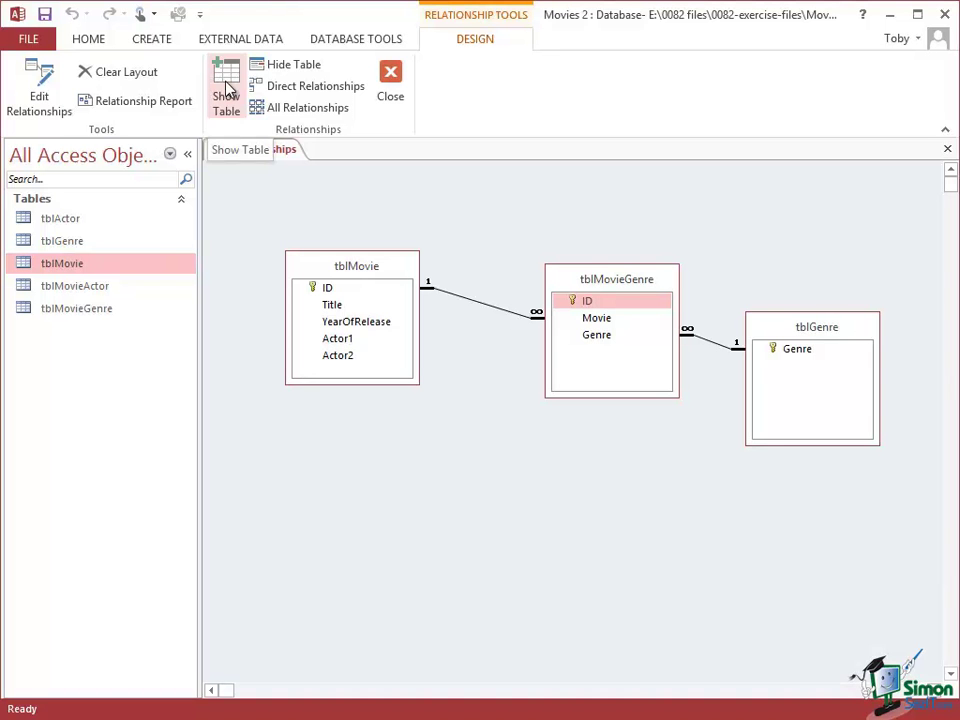
click(229, 90)
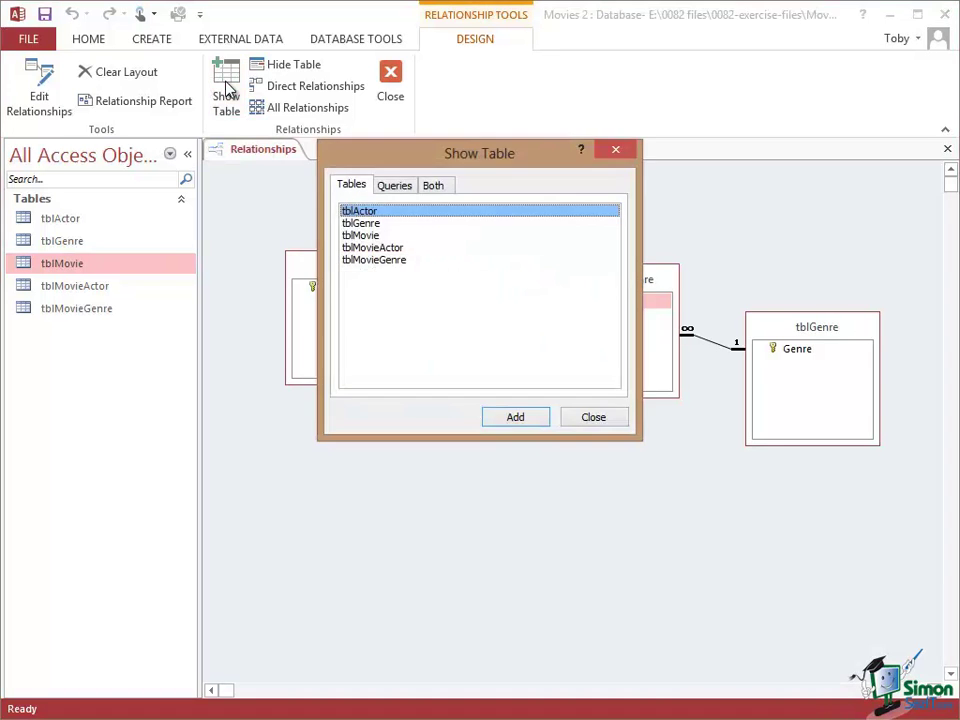
click(531, 421)
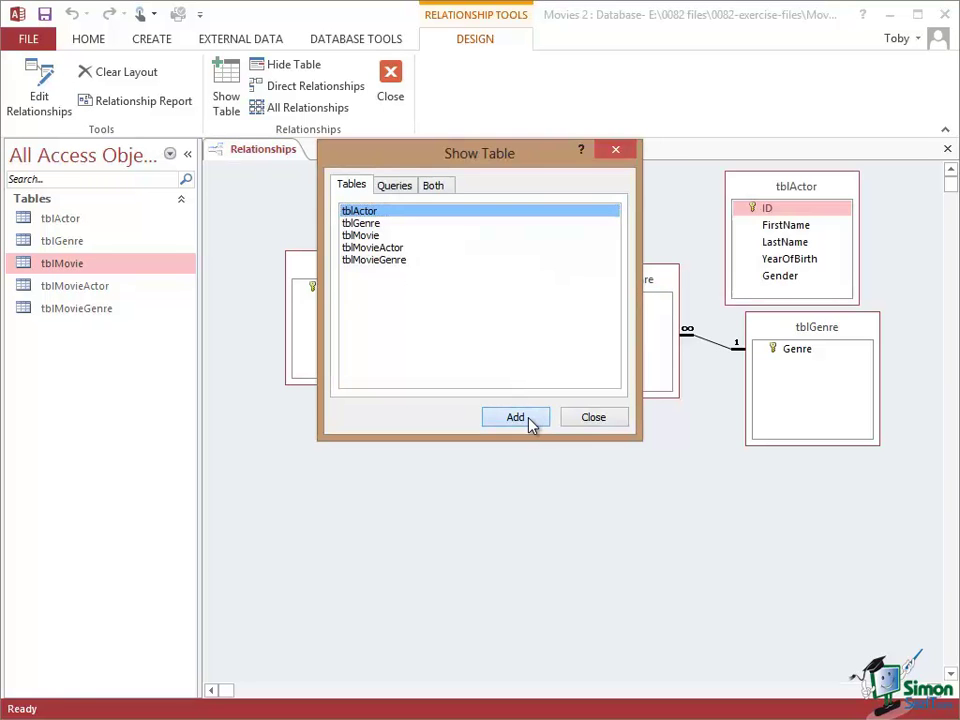
click(372, 247)
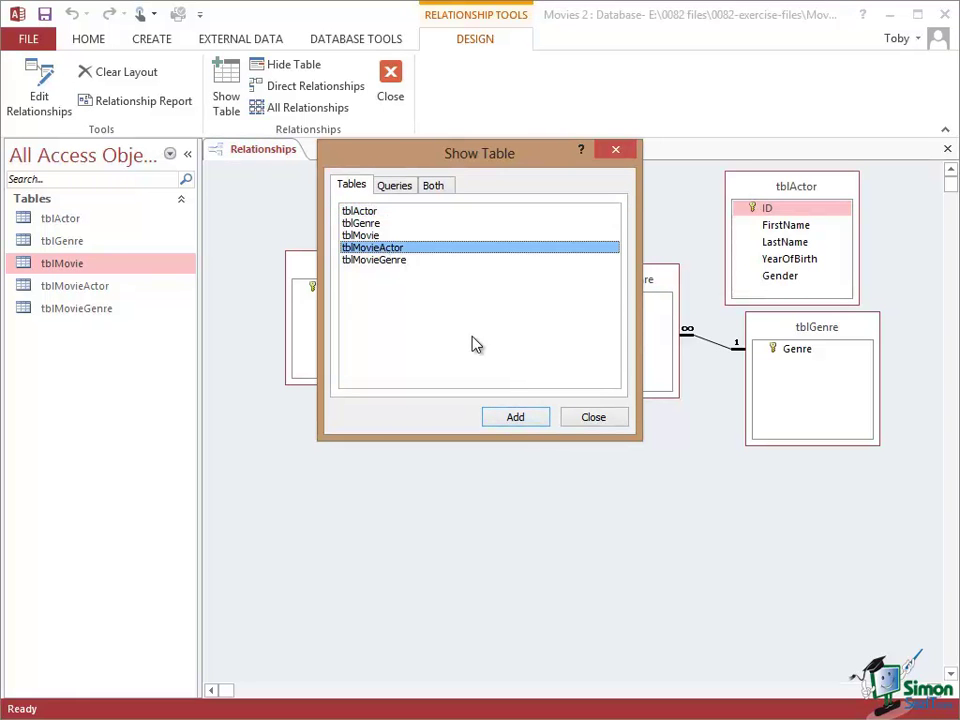
click(515, 417)
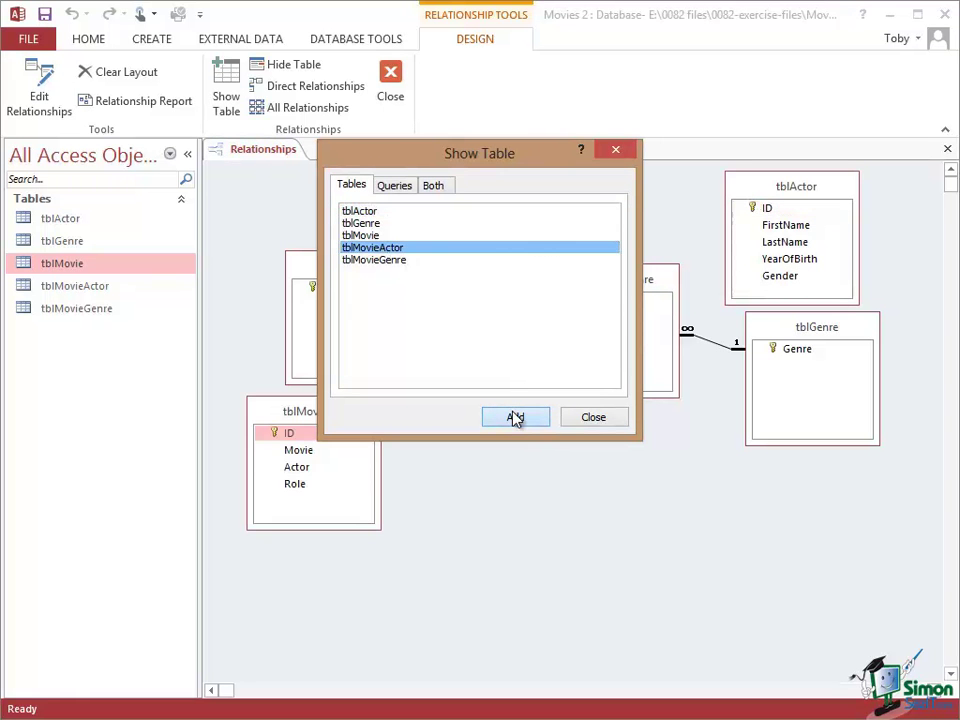
Close Show Table and position tblActor and tblMovieActor beneath tblMovie and tblMovieGenre.
click(604, 421)
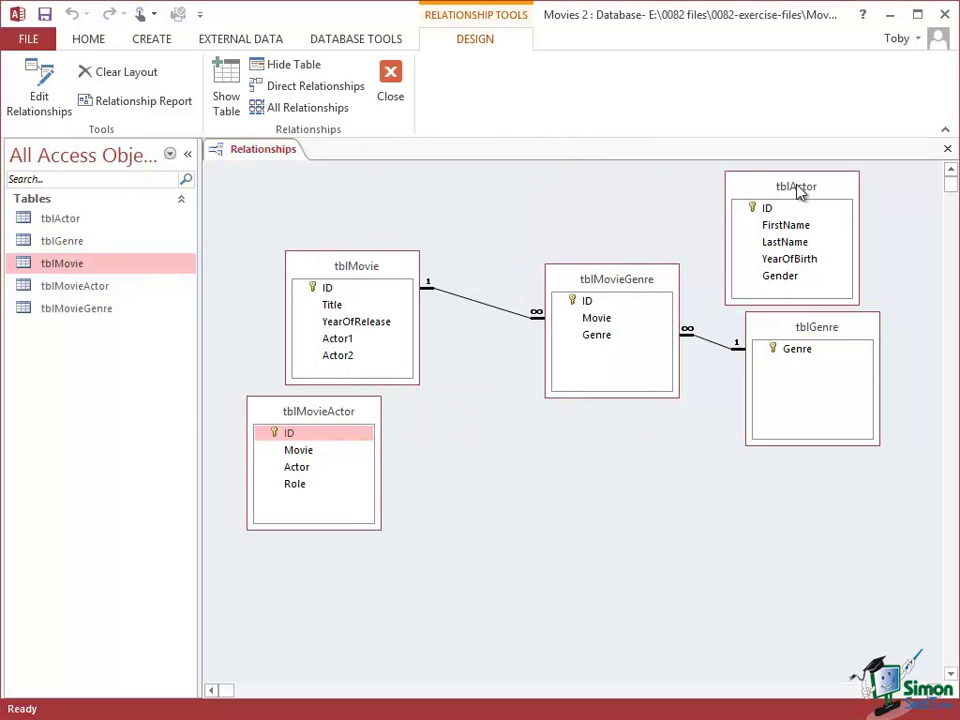
drag(829, 186, 547, 548)
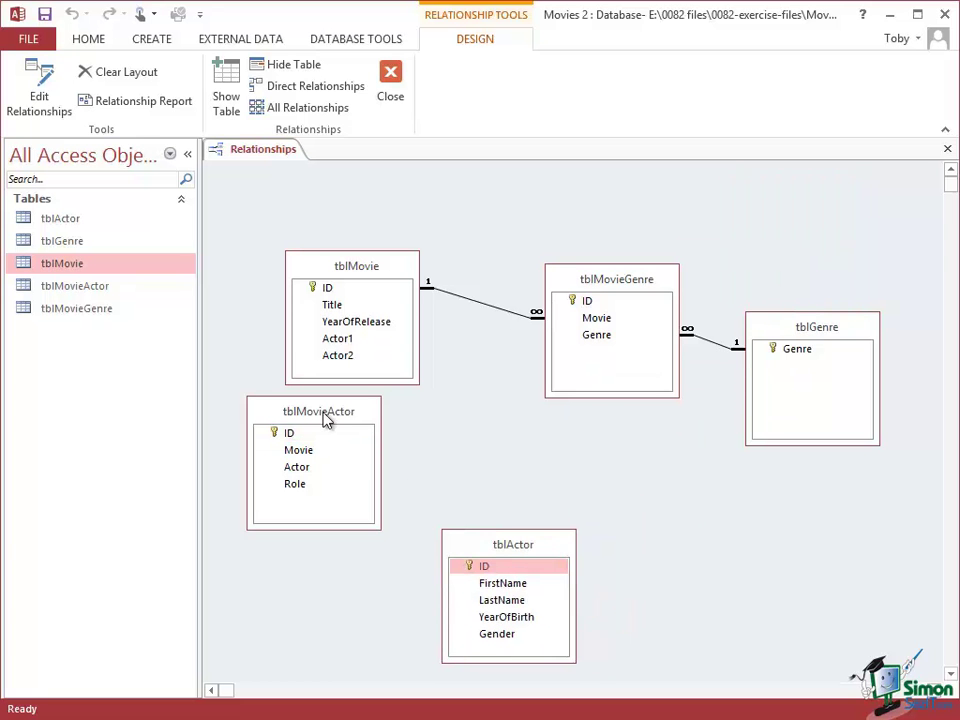
drag(332, 409, 353, 459)
drag(497, 555, 695, 541)
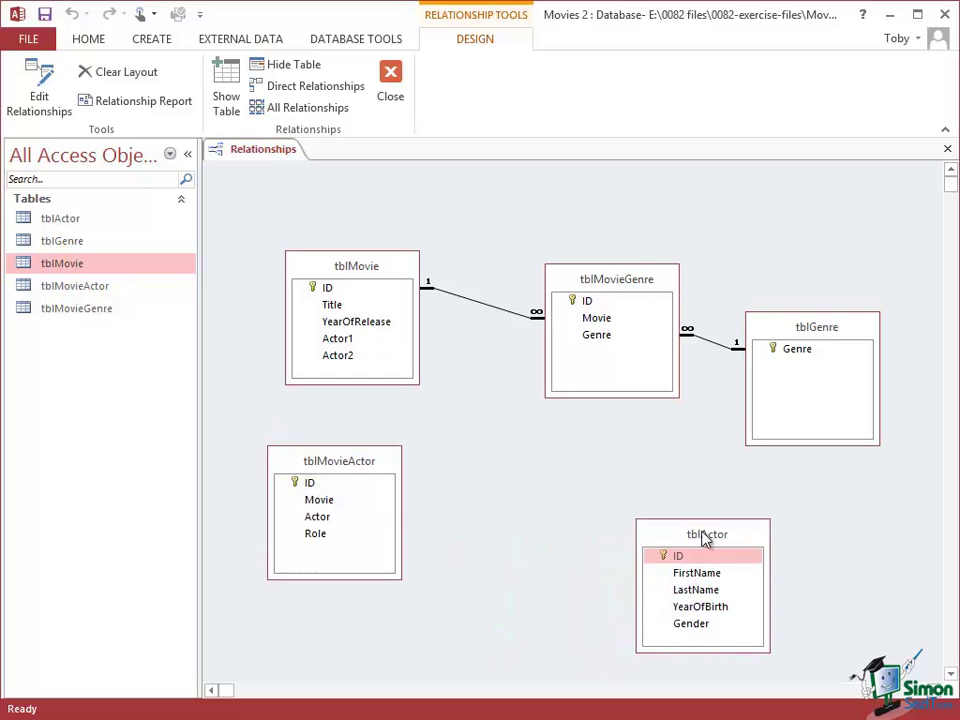
drag(386, 480, 565, 493)
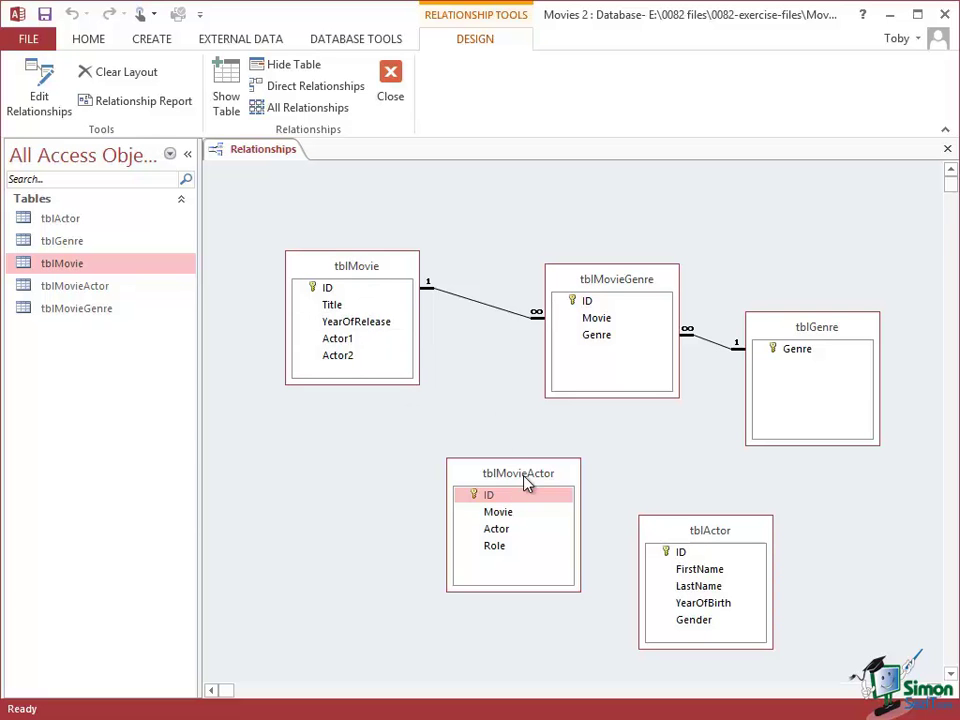
Link tblMovie.ID to tblMovieActor.Movie with referential integrity enforced.
click(330, 289)
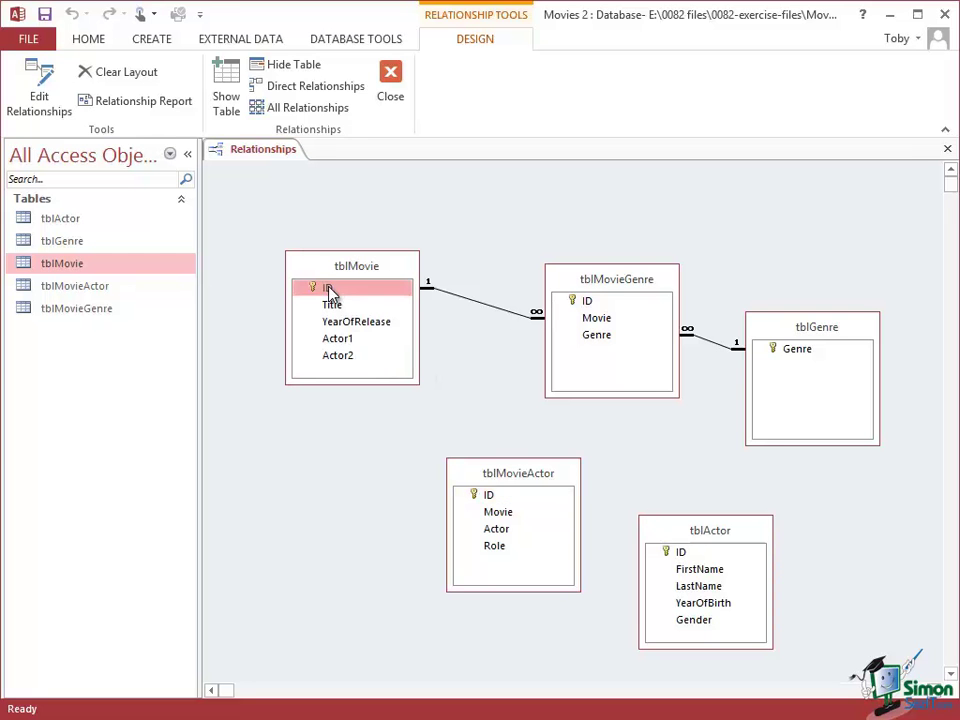
mouse_move(330, 290)
mouse_down()
mouse_move(497, 522)
mouse_move(497, 513)
mouse_up()
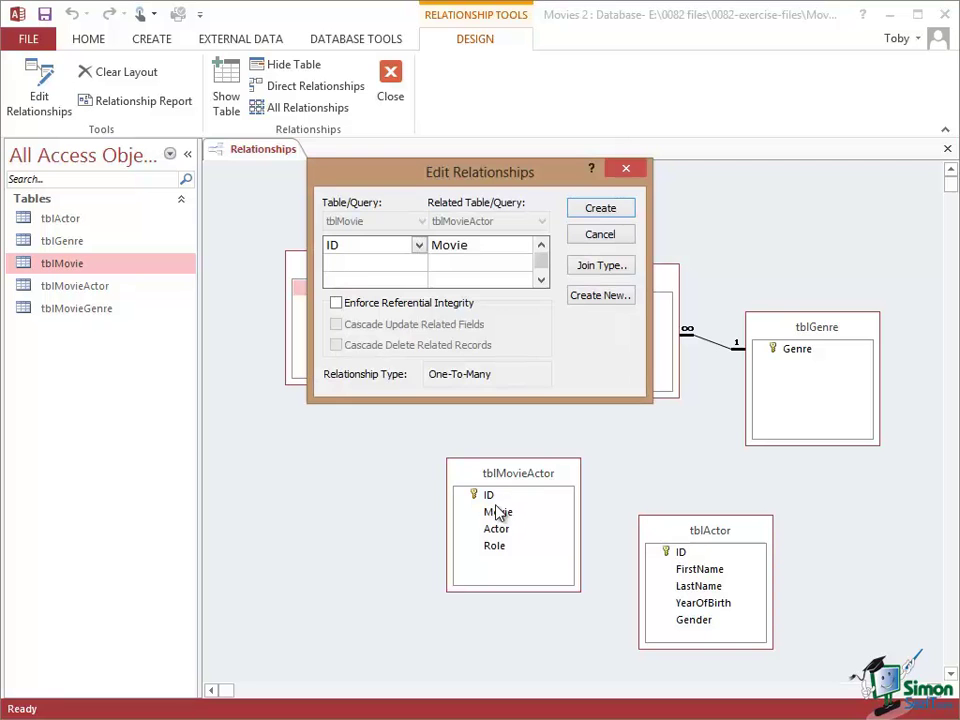
click(336, 303)
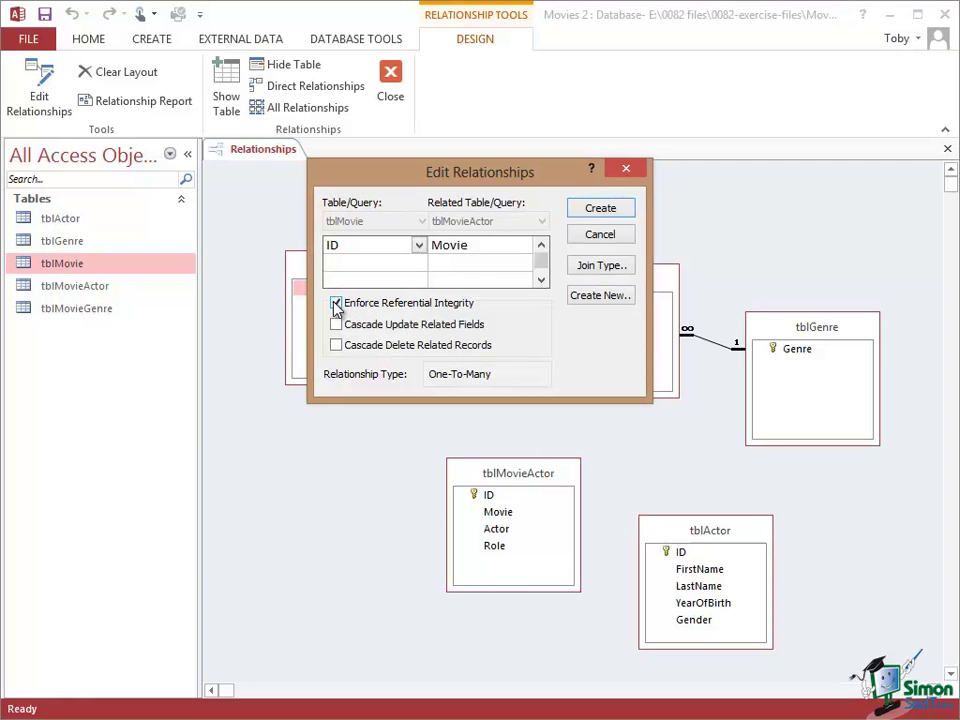
click(601, 208)
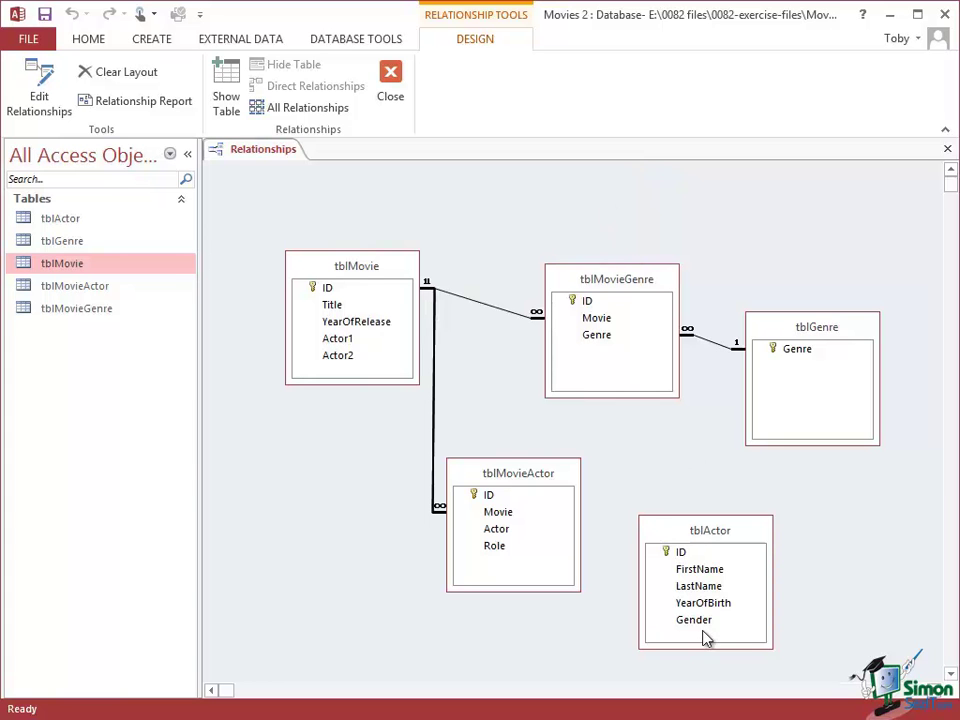
Link tblActor.ID to tblMovieActor.Actor with referential integrity enforced.
click(686, 554)
click(690, 555)
drag(697, 557, 498, 532)
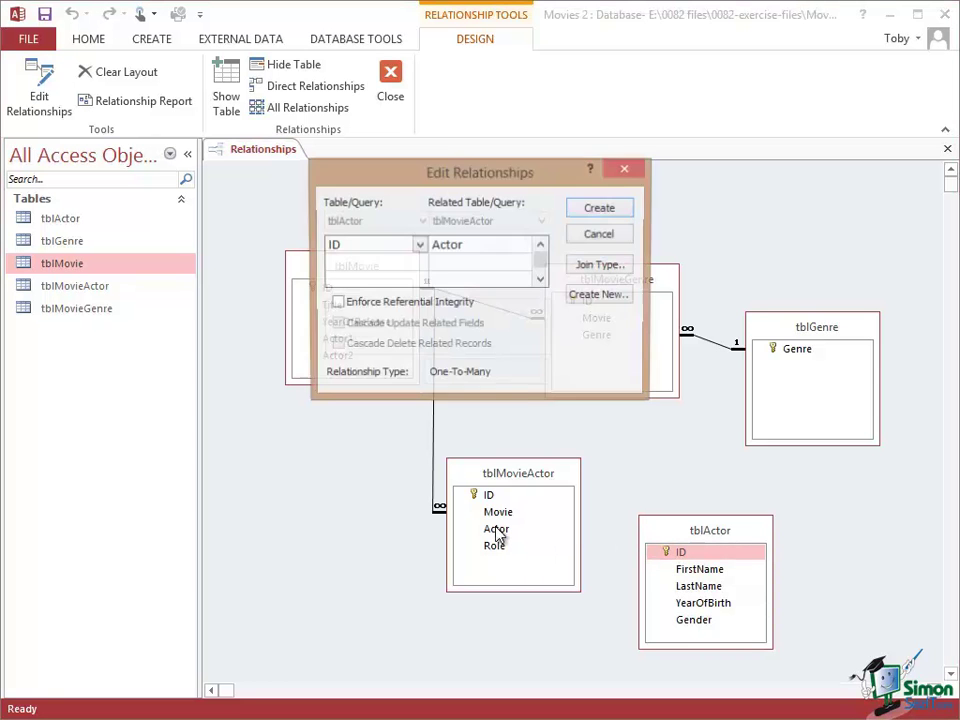
click(337, 303)
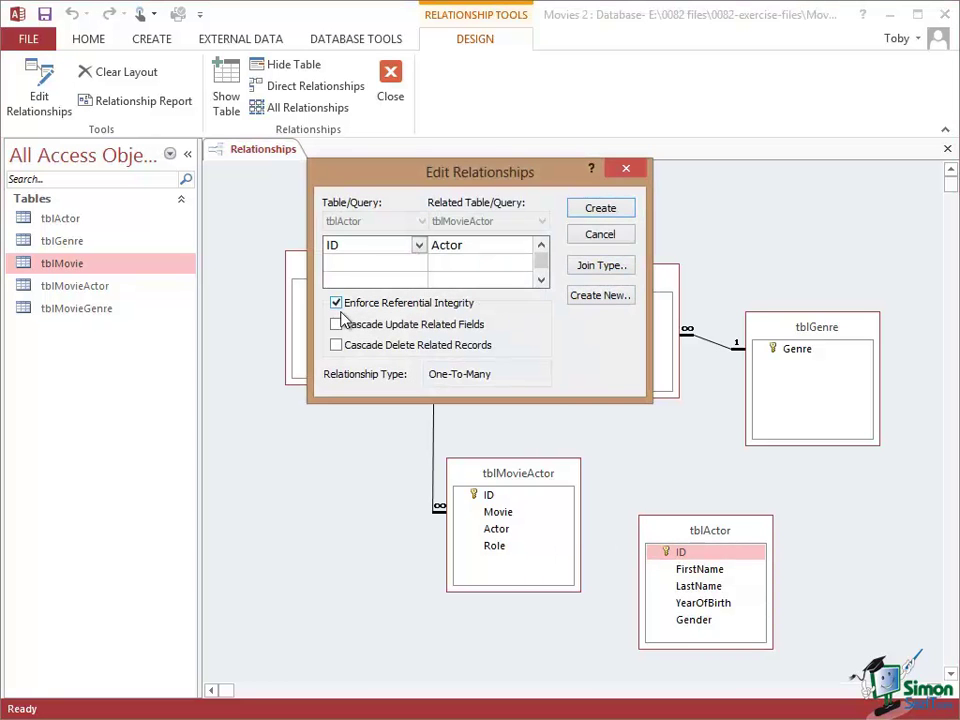
click(600, 209)
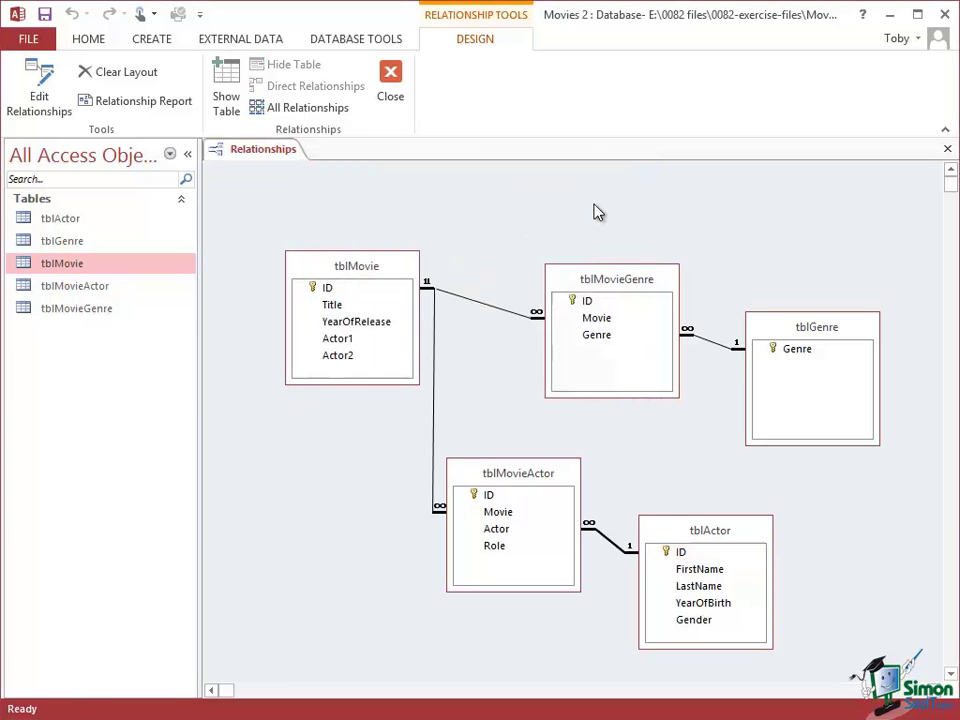
Drag tblActor and tblMovieActor further right so the join lines are clear.
drag(730, 537, 837, 532)
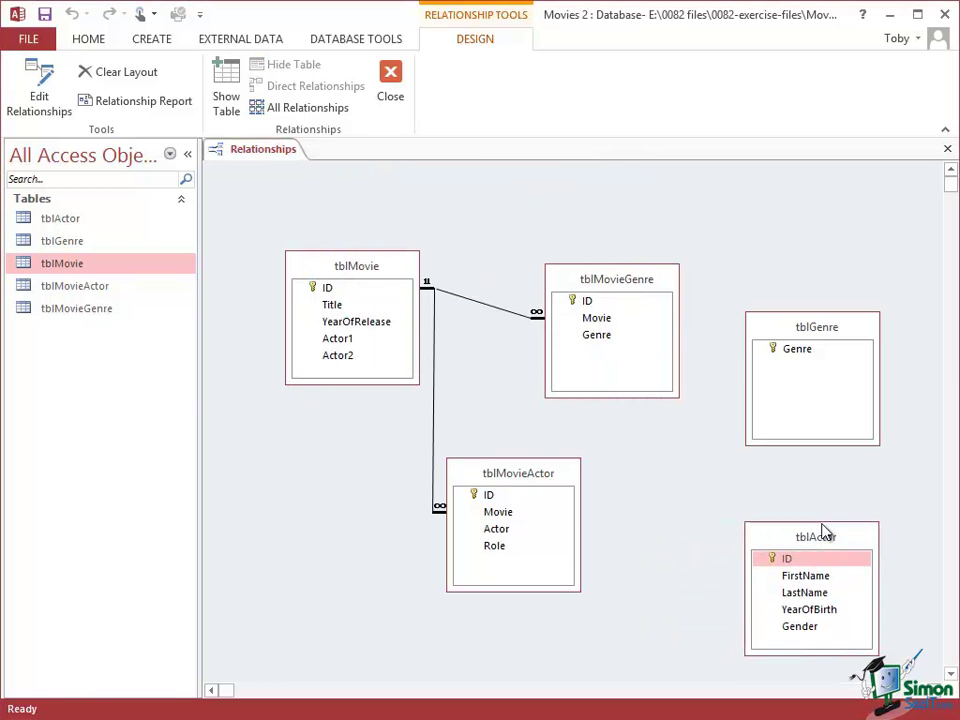
drag(538, 480, 604, 480)
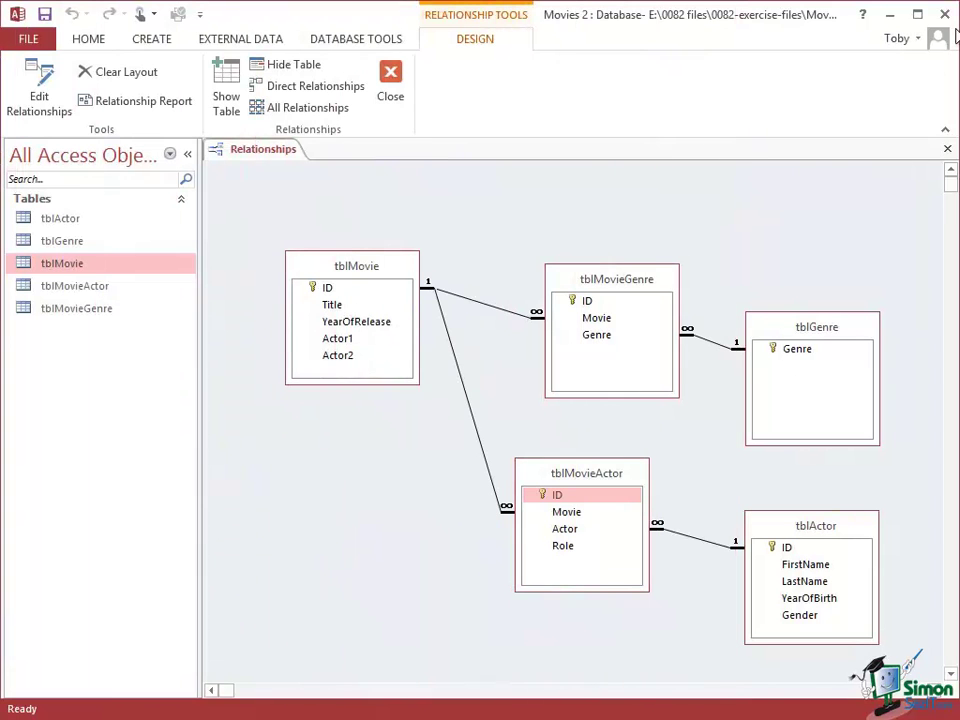
Close Relationships saving the layout, then briefly view tblActor's records and close it.
click(947, 148)
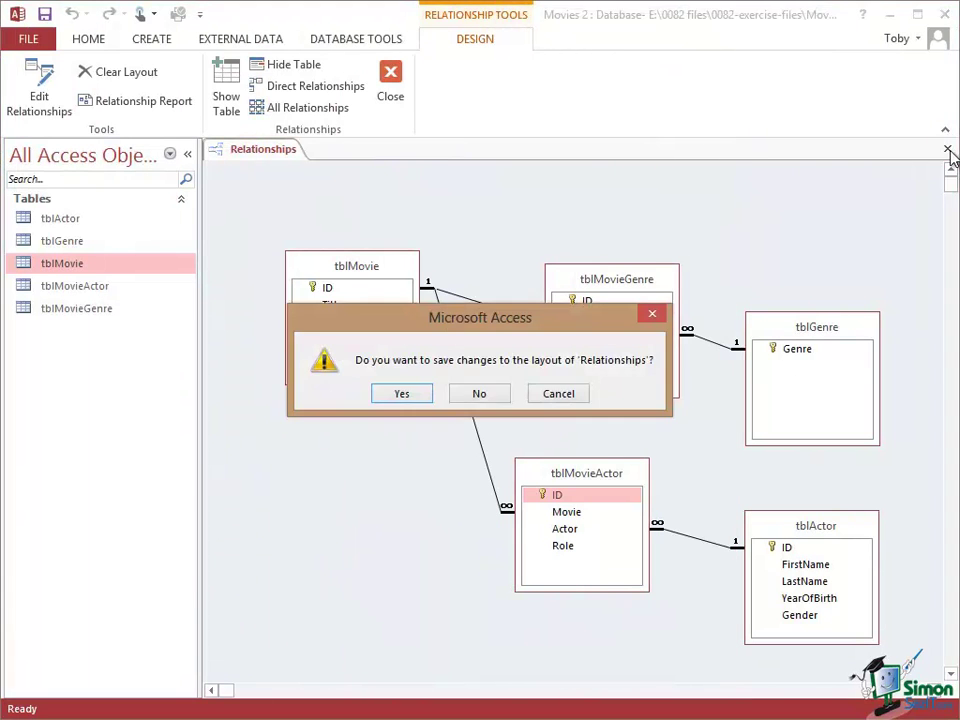
click(402, 396)
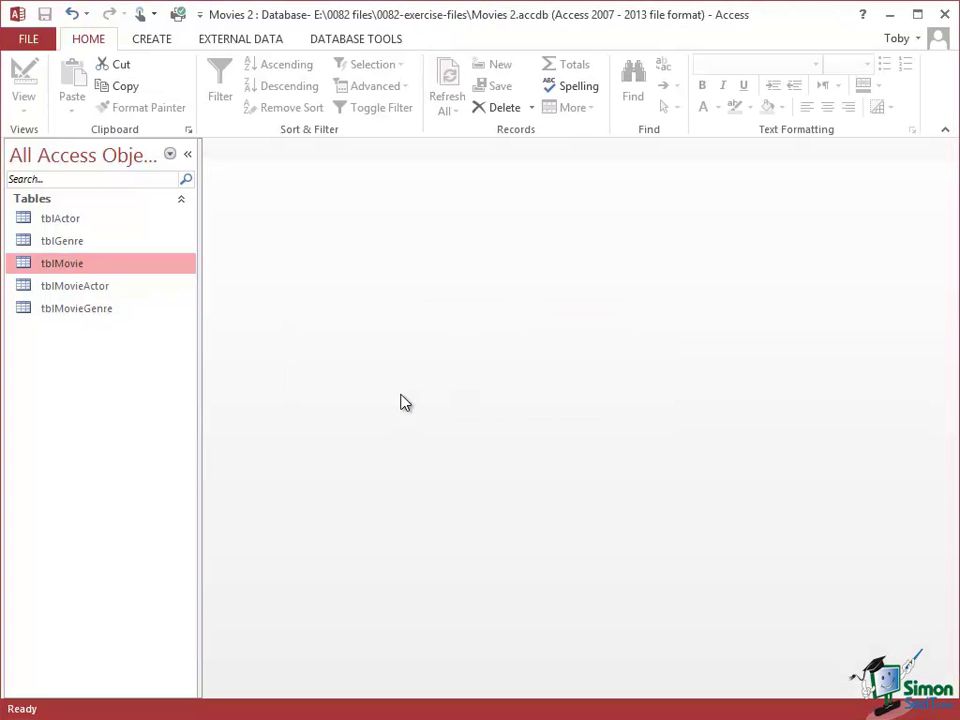
double_click(60, 219)
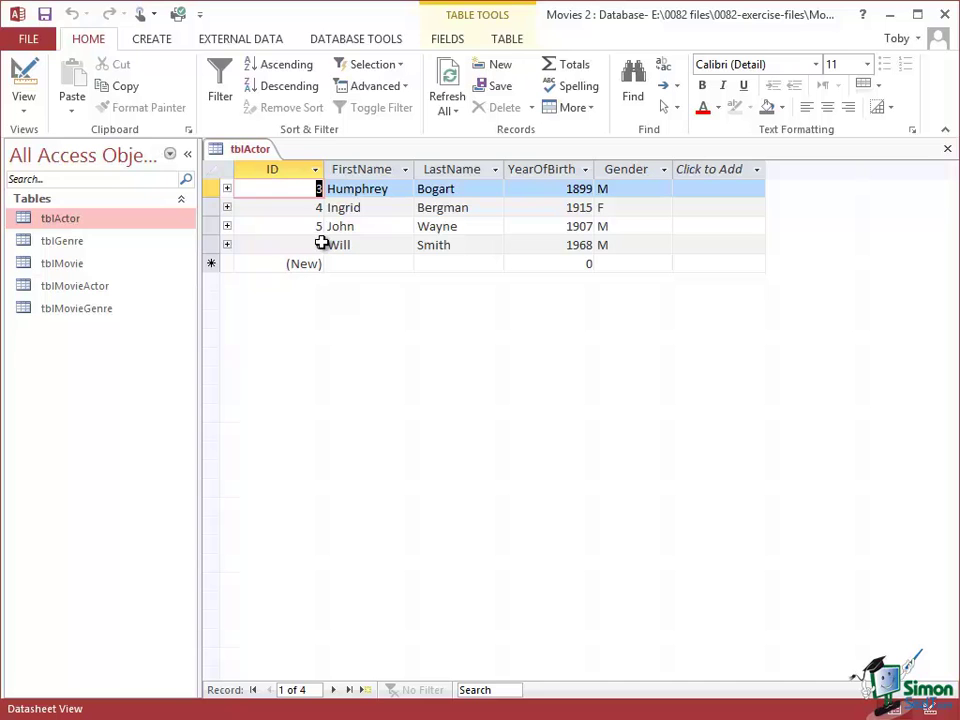
click(947, 148)
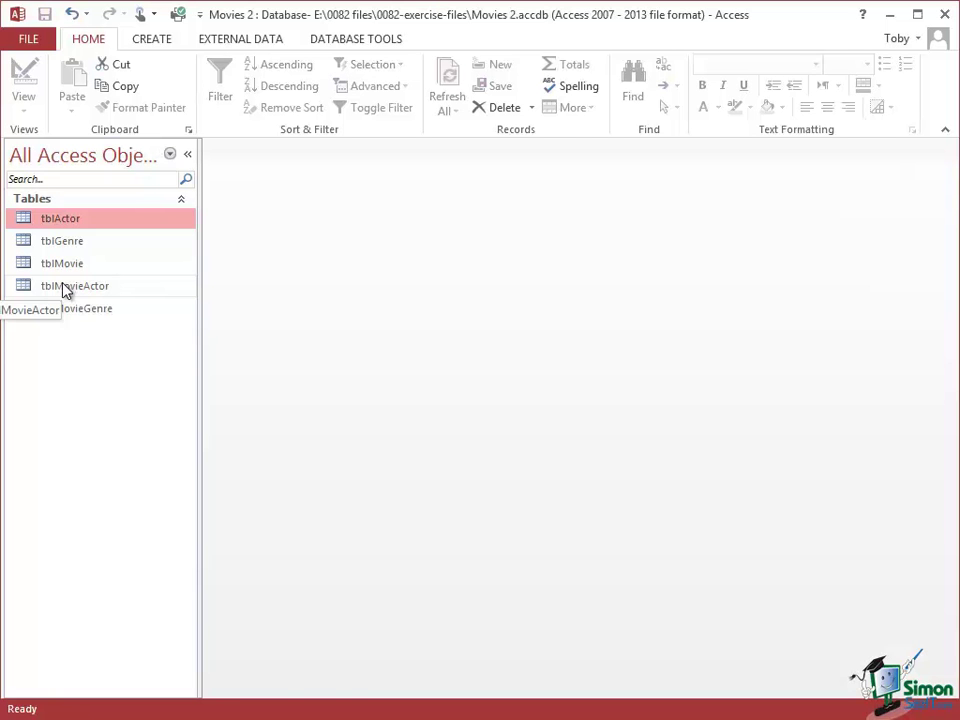
In tblMovieActor, enter movie 6, actor 6, role Captain Steven Hiller.
double_click(64, 287)
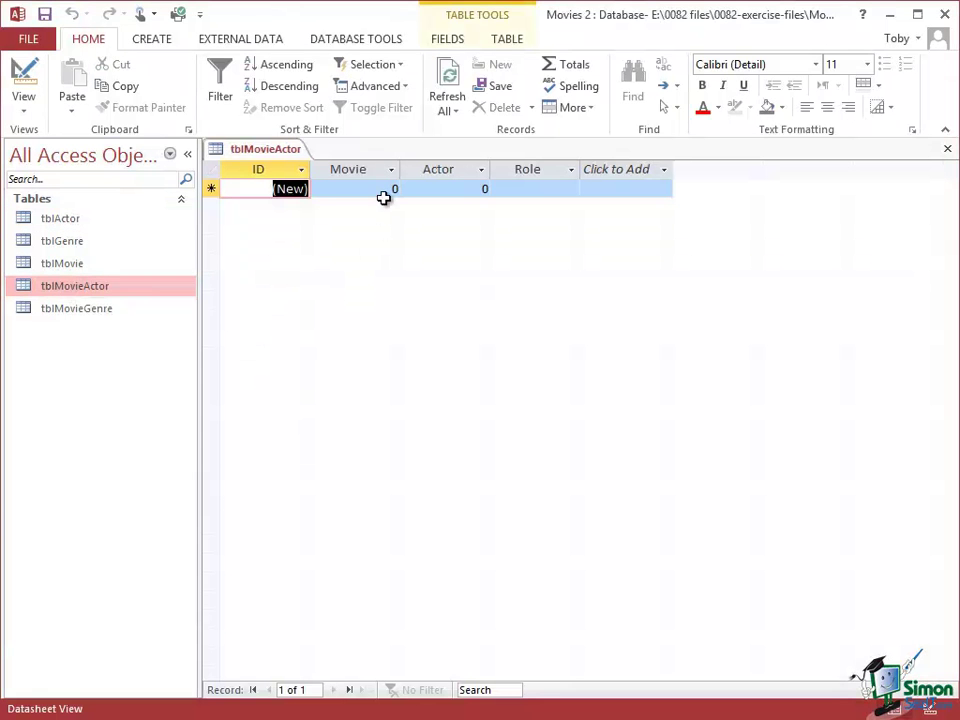
click(386, 189)
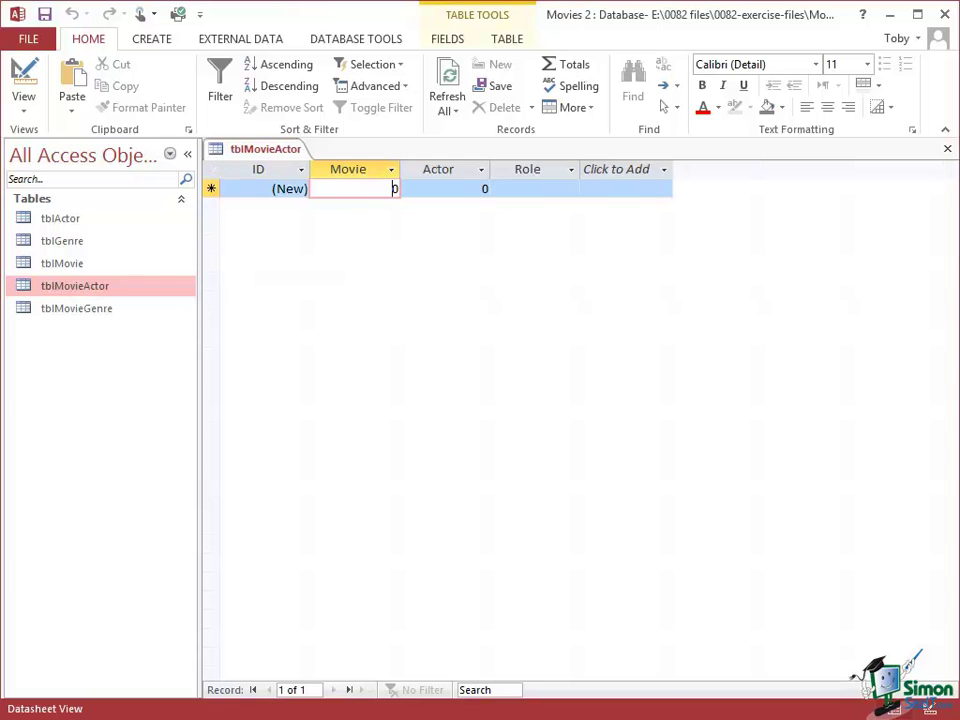
key(BackSpace)
text(6)
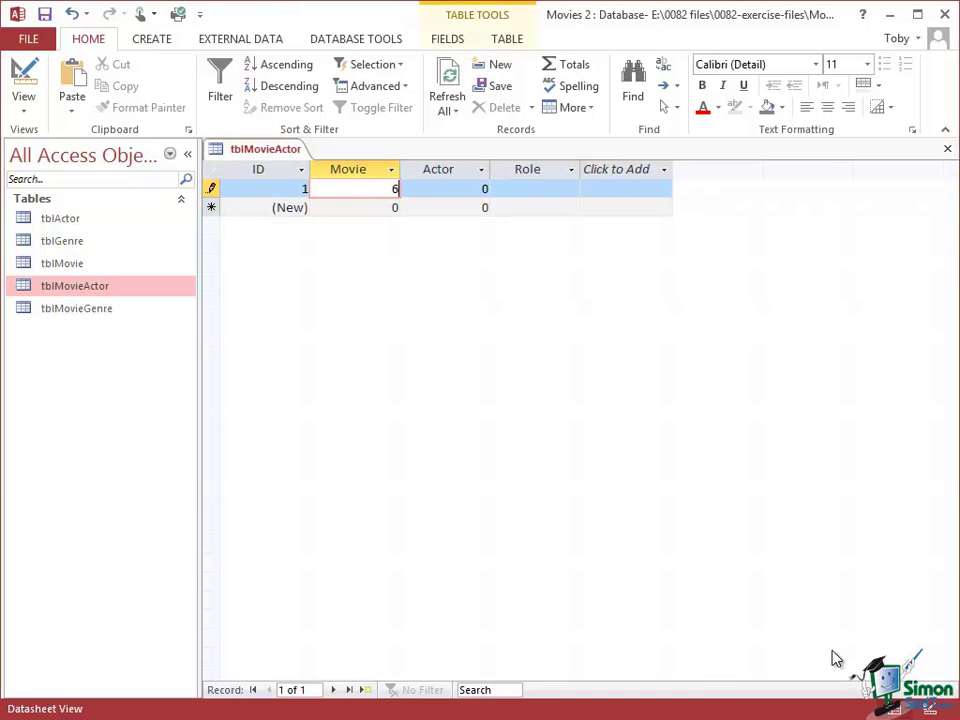
click(468, 189)
text(6)
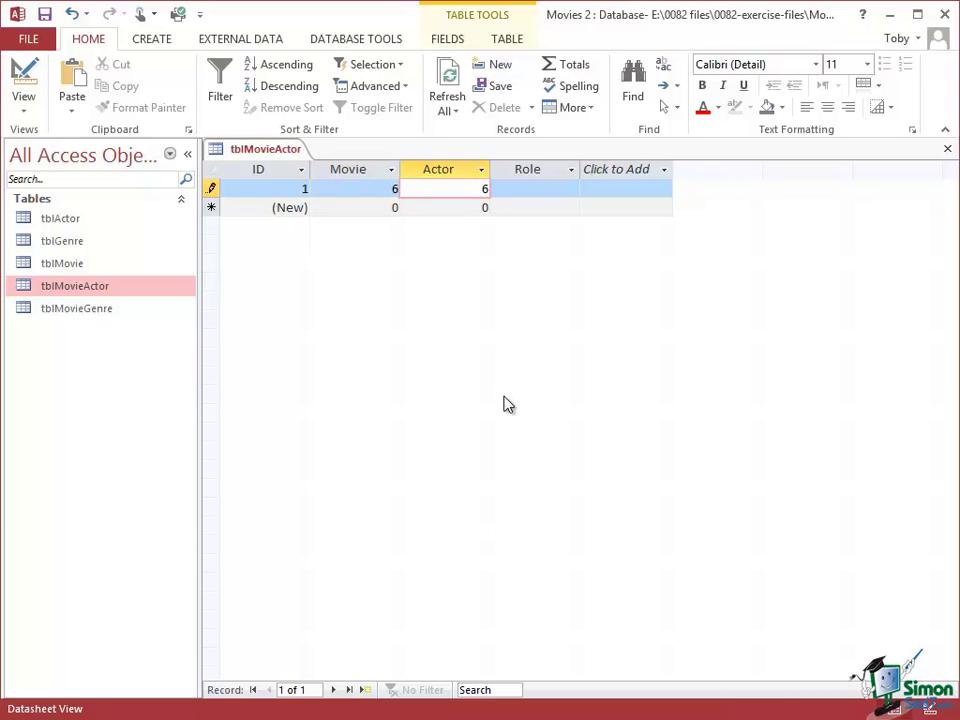
click(531, 190)
text(Capt)
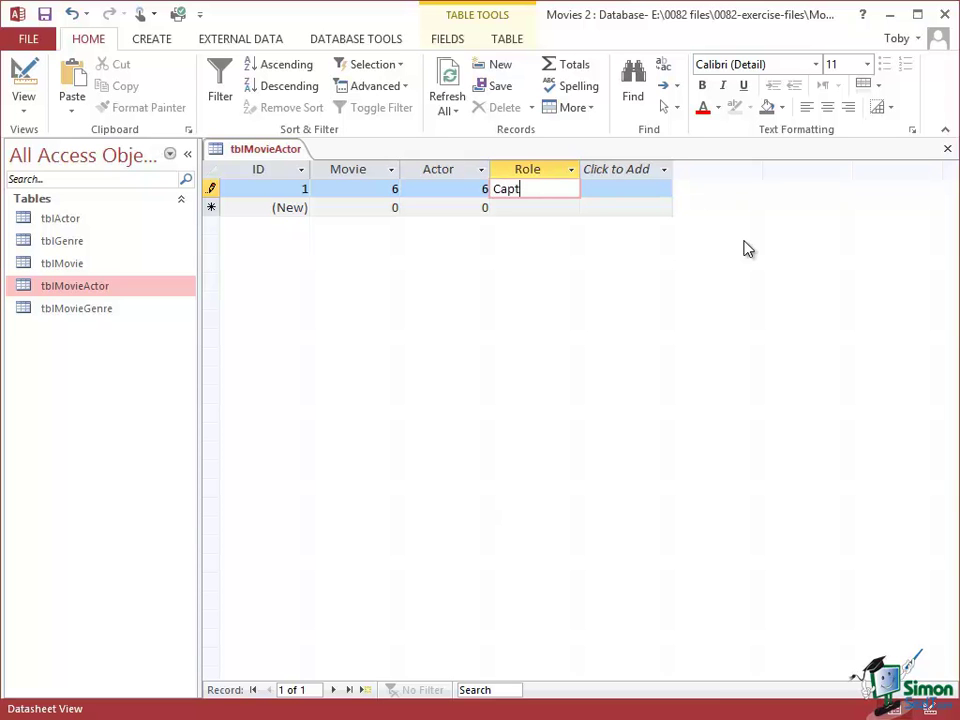
text(ain Stev)
text(en Hiller)
click(424, 207)
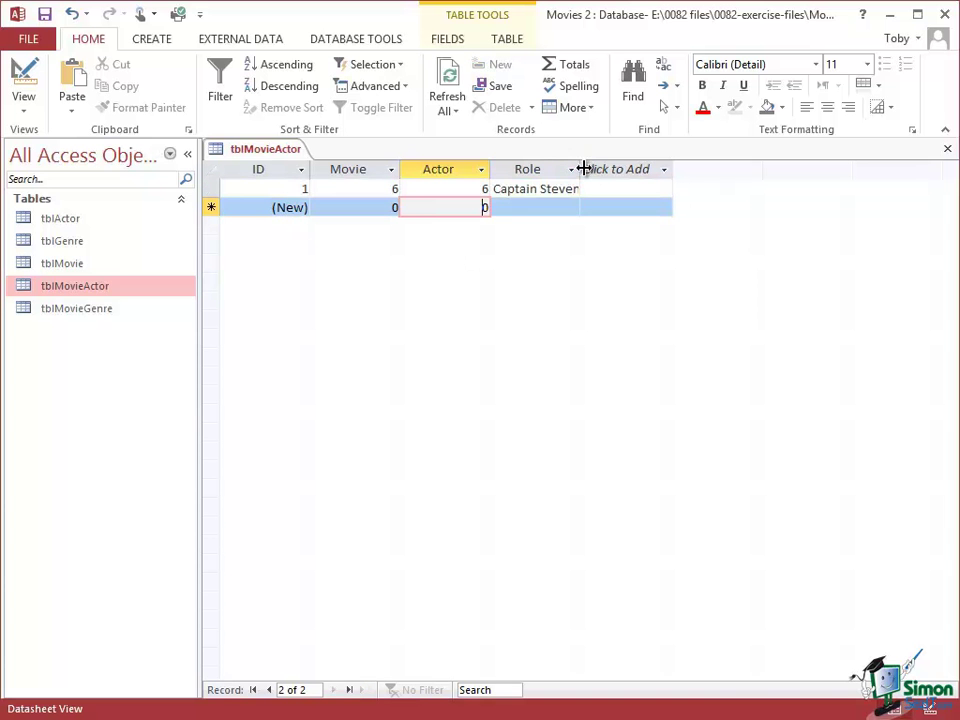
Widen the Role column to show the full role, then select tblActor.
drag(584, 168, 676, 177)
click(676, 172)
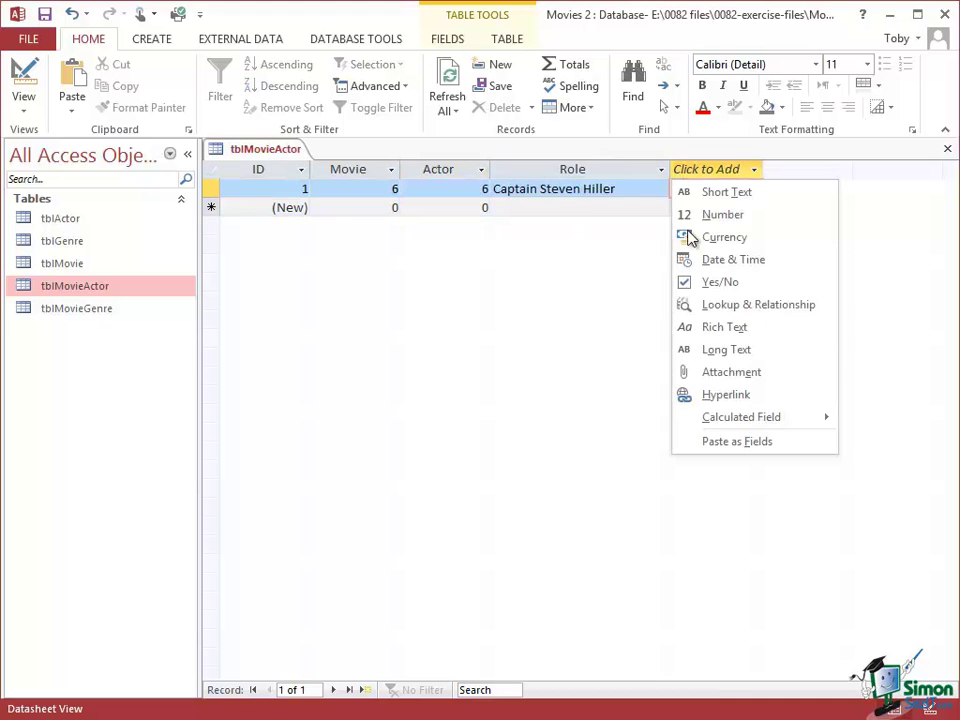
key(Escape)
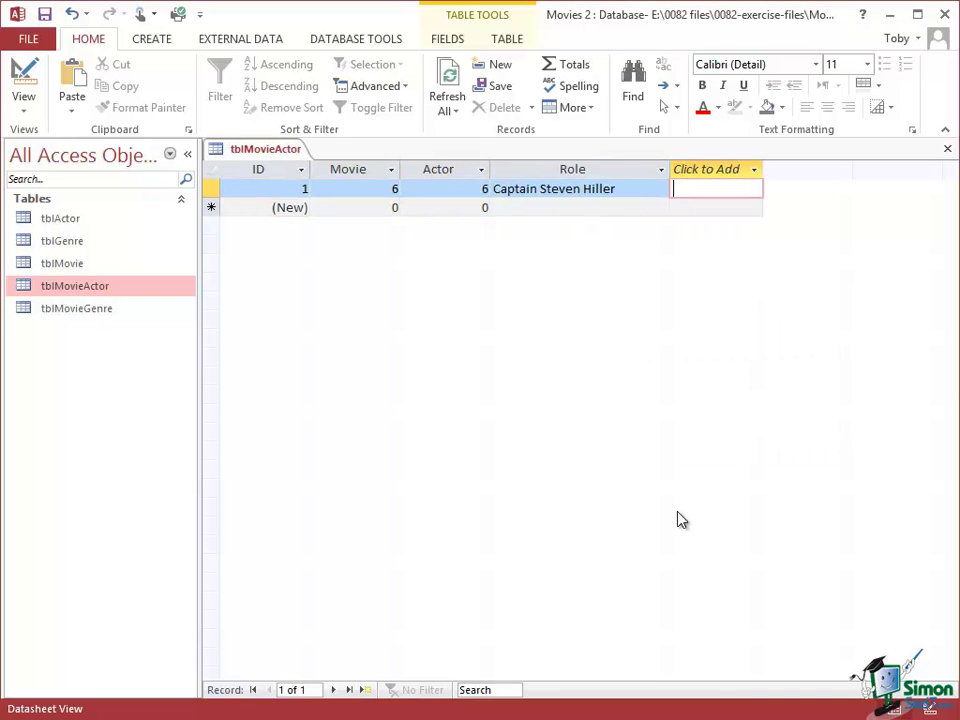
click(626, 187)
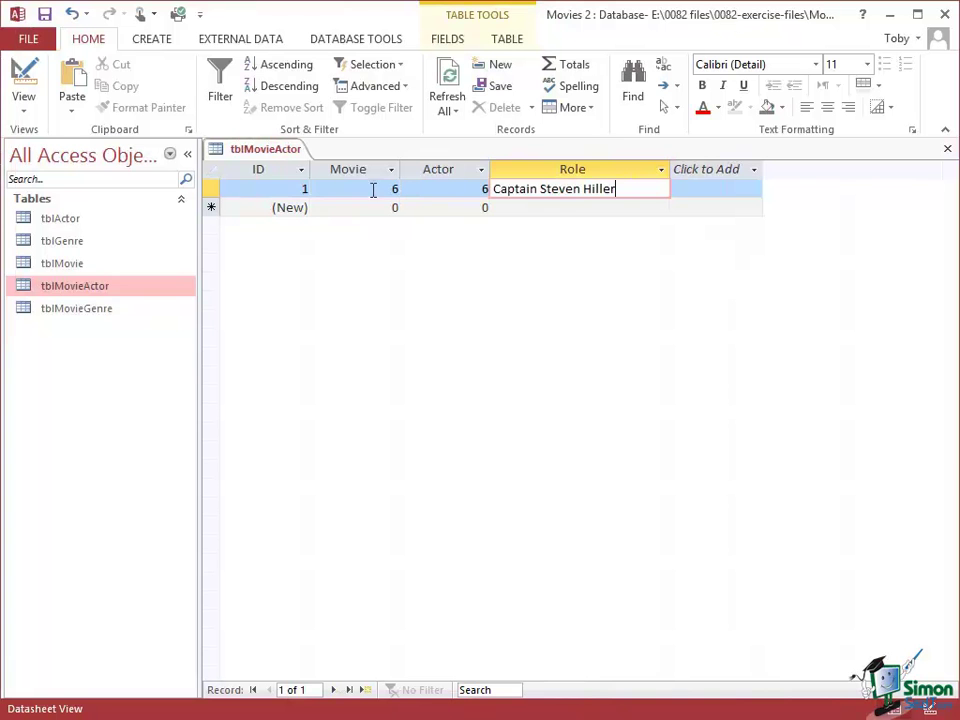
click(77, 219)
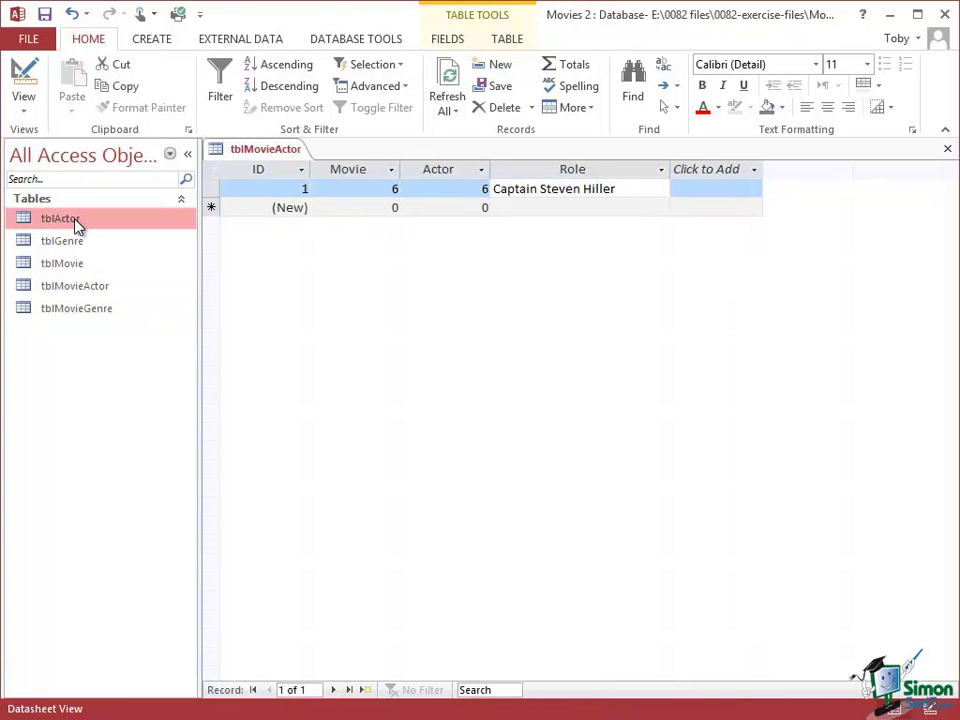
Check actor and movie IDs in tblActor and tblMovie, then return to tblMovieActor.
double_click(60, 222)
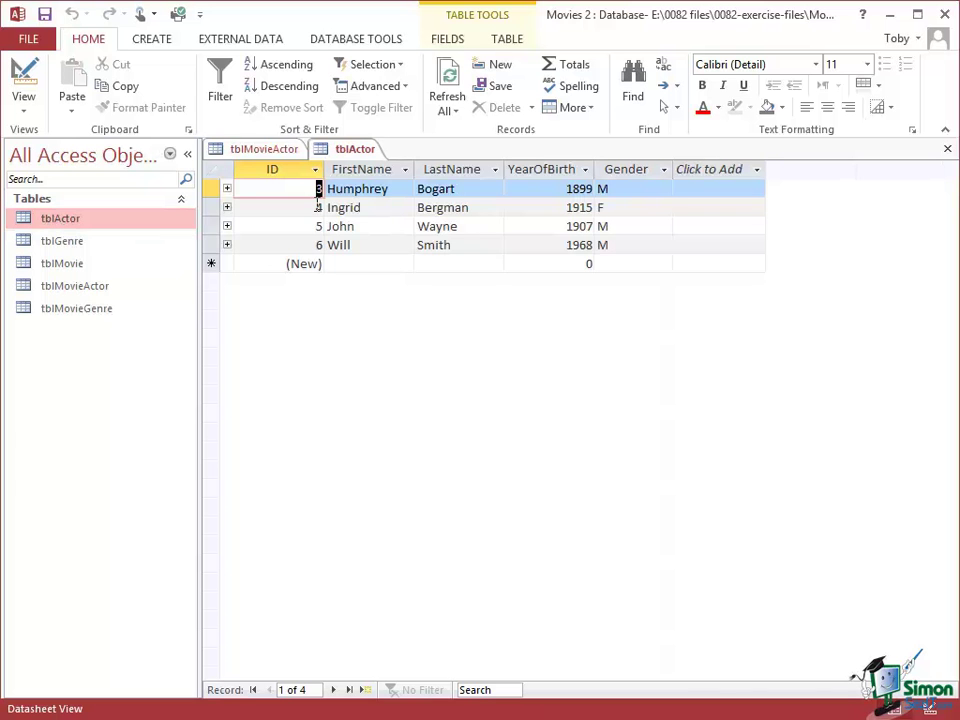
double_click(80, 266)
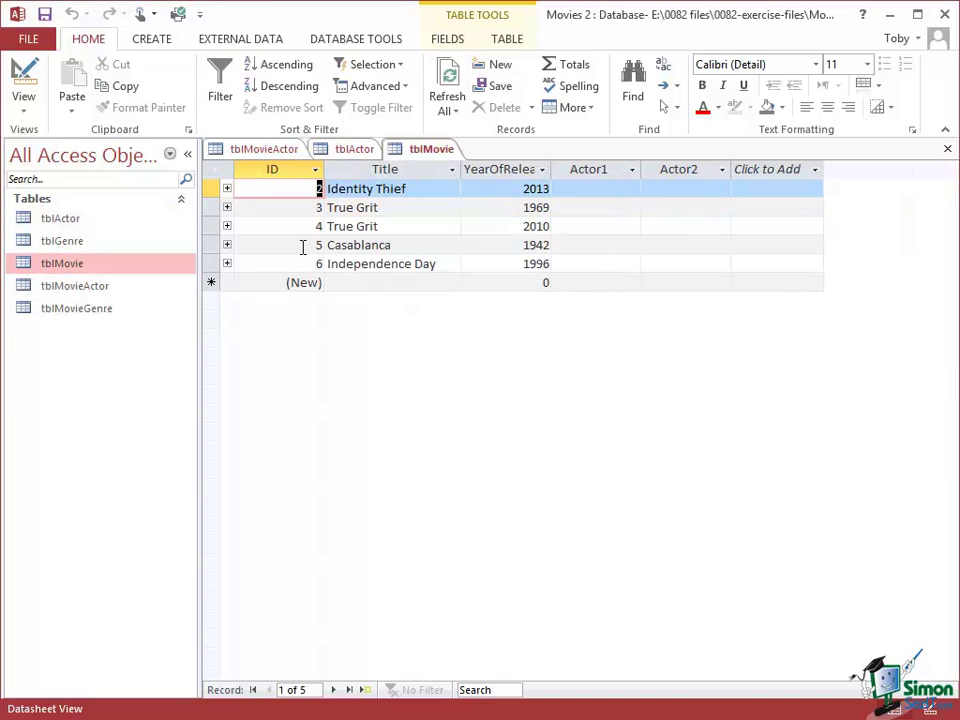
double_click(100, 288)
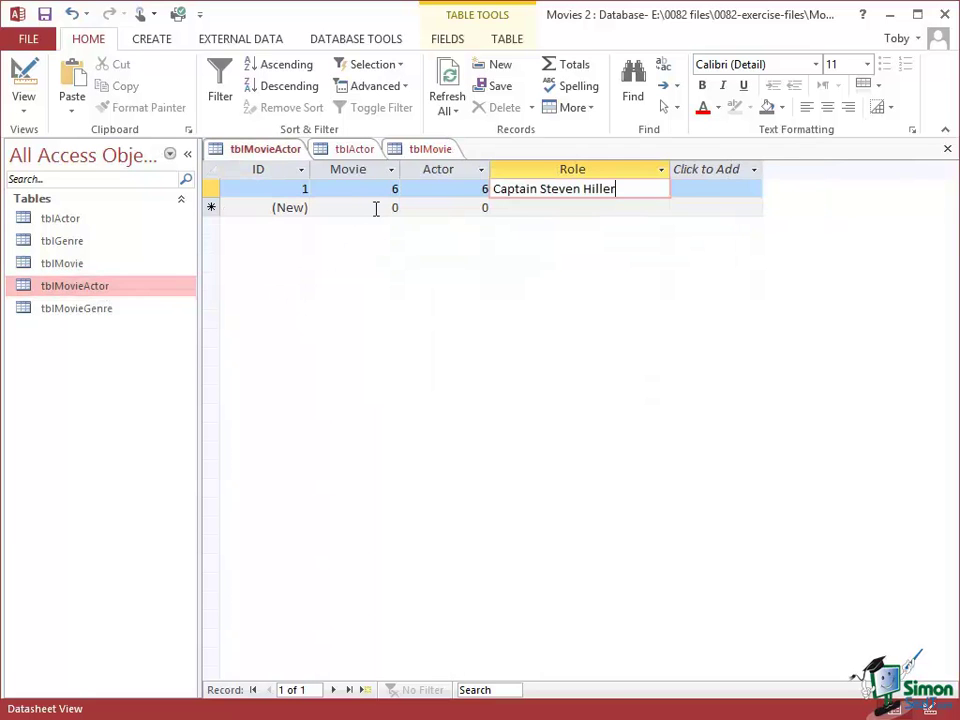
Enter the second record: movie 5, actor 4, role Ilsa Lund.
click(376, 208)
key(BackSpace)
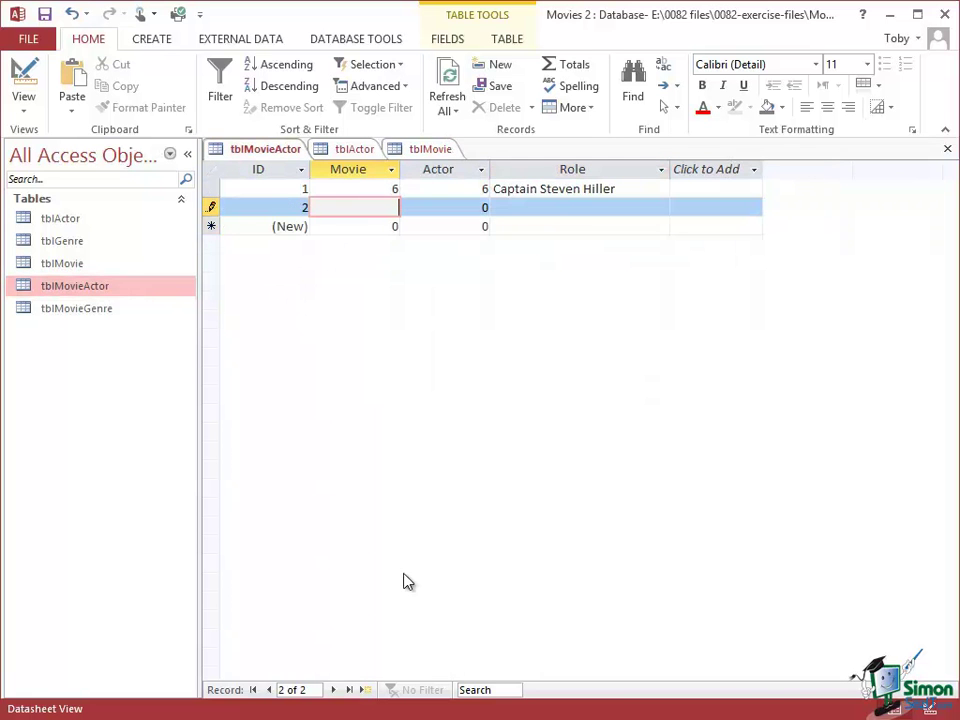
text(5)
click(484, 207)
key(BackSpace)
text(4)
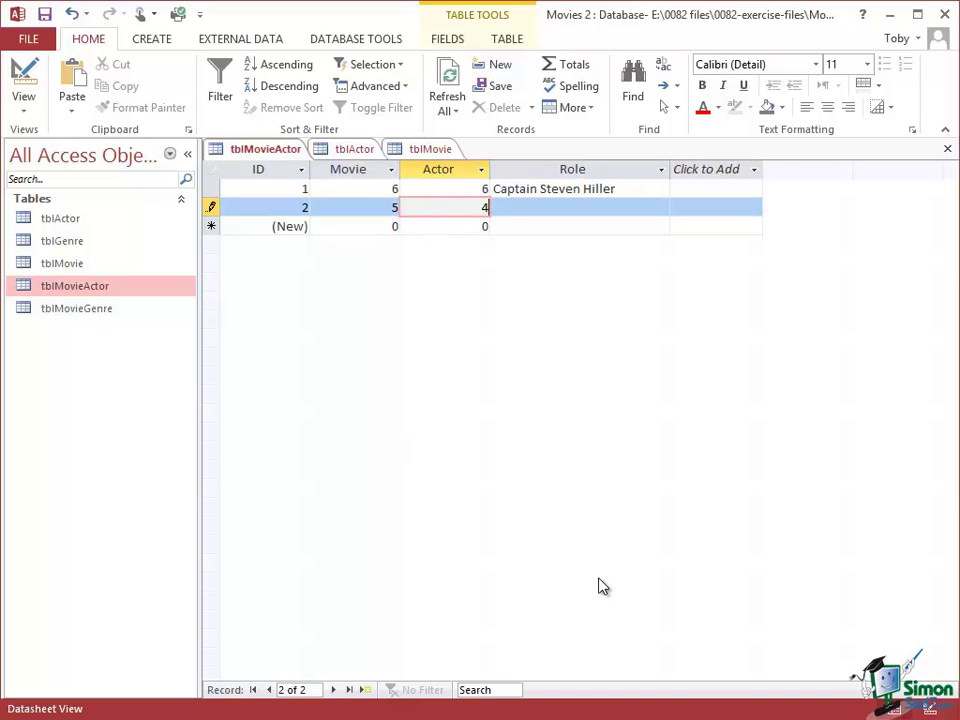
click(510, 207)
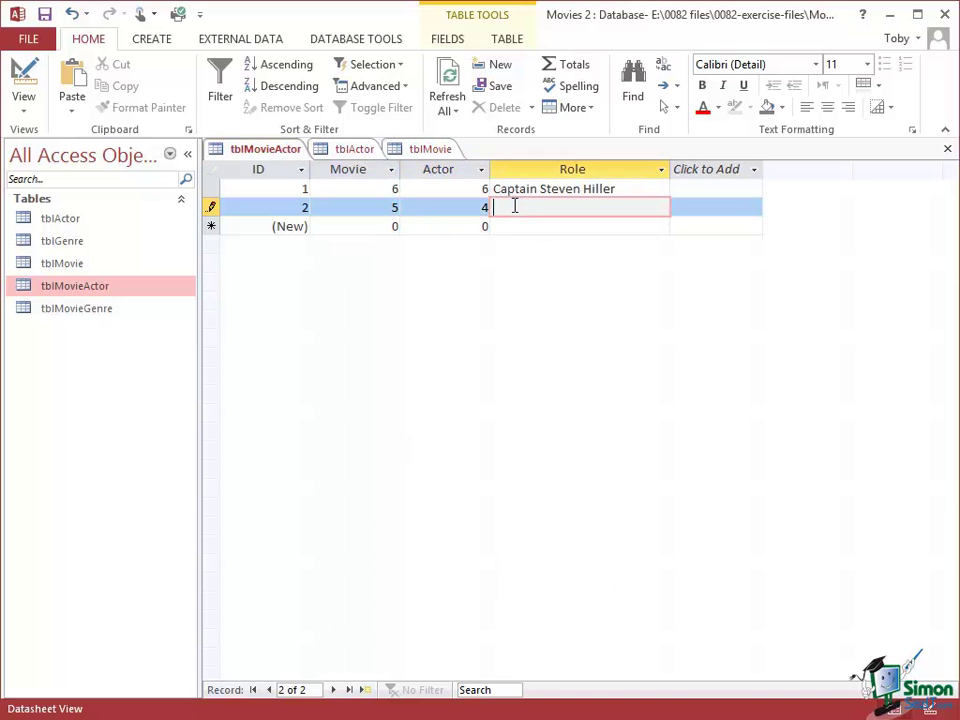
text(Ils)
text(a Lund)
click(521, 227)
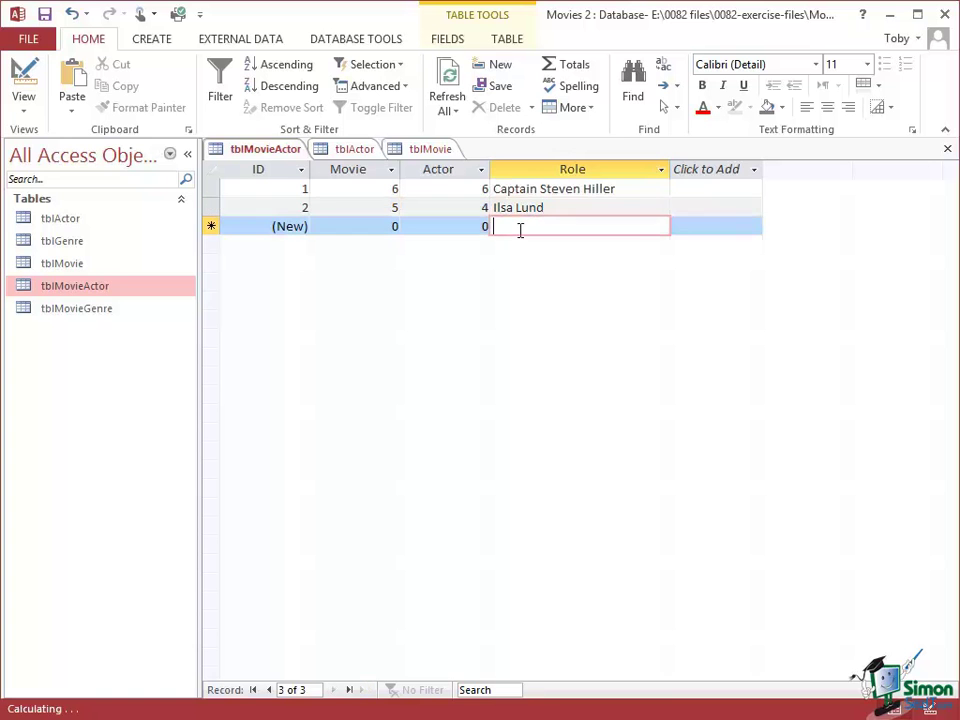